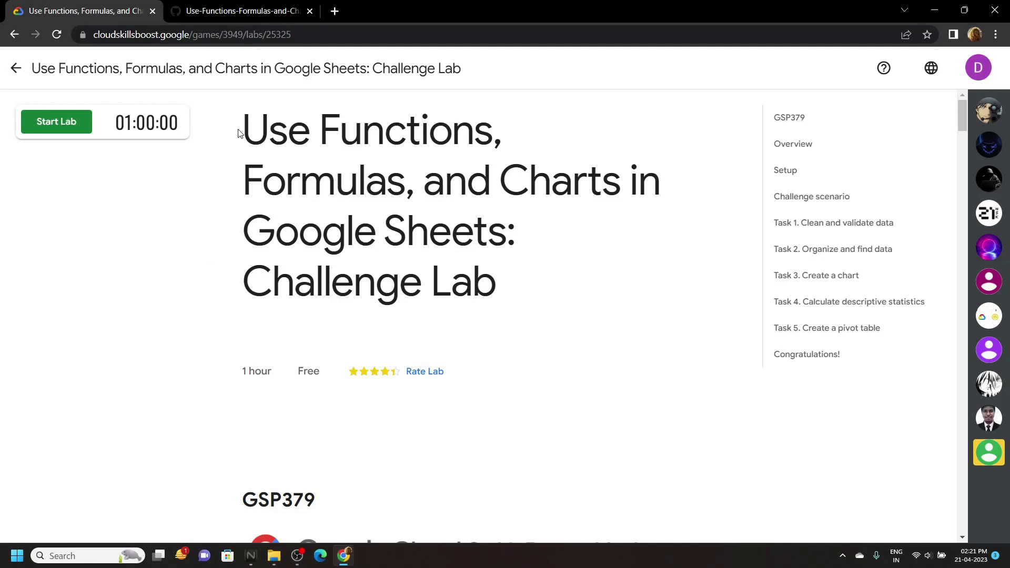
Start the Challenge Lab, copy the student User Email, and bring up the Google Drive link options
{"action": "left_click_drag", "start_coordinate": [239, 133], "coordinate": [512, 268]}
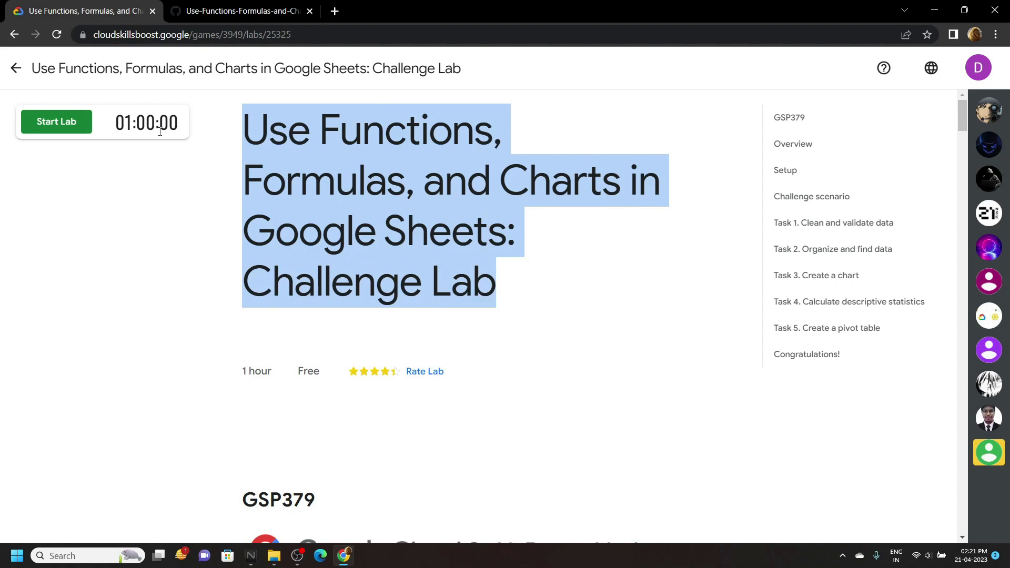
{"action": "left_click", "coordinate": [55, 123]}
{"action": "left_click", "coordinate": [169, 264]}
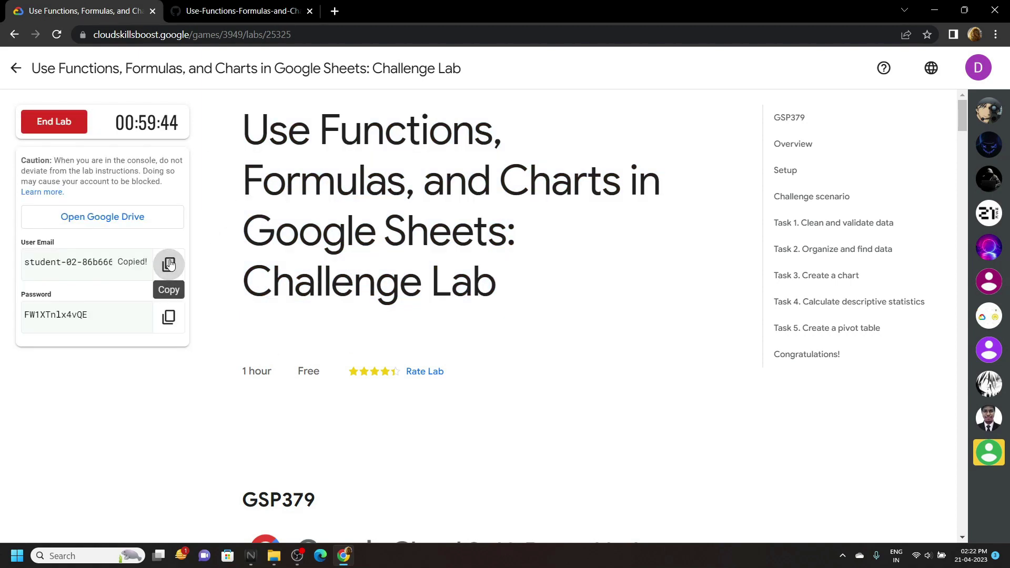
{"action": "right_click", "coordinate": [146, 218]}
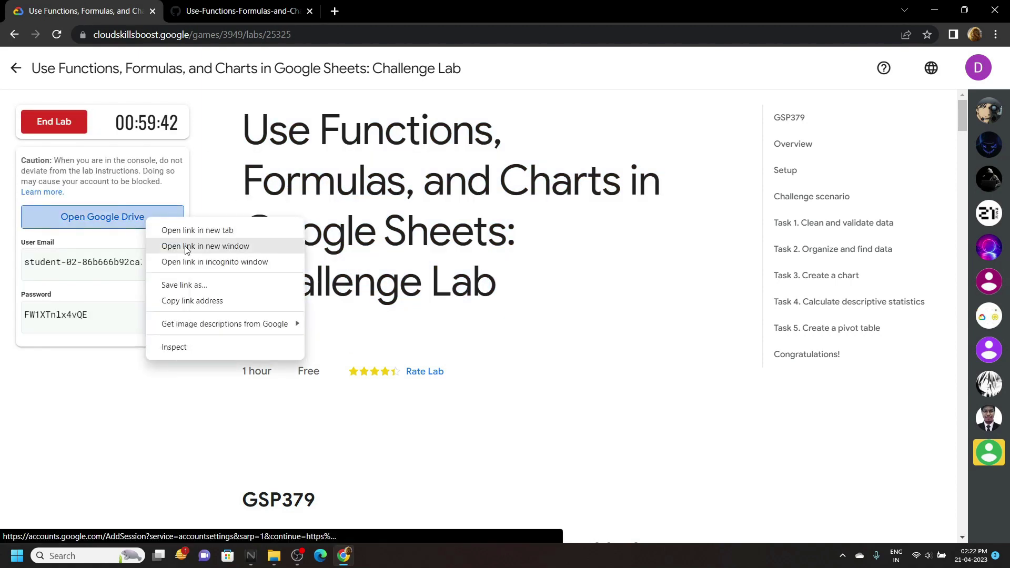
Open Google Drive in an incognito window and enter the lab user email
{"action": "left_click", "coordinate": [201, 262]}
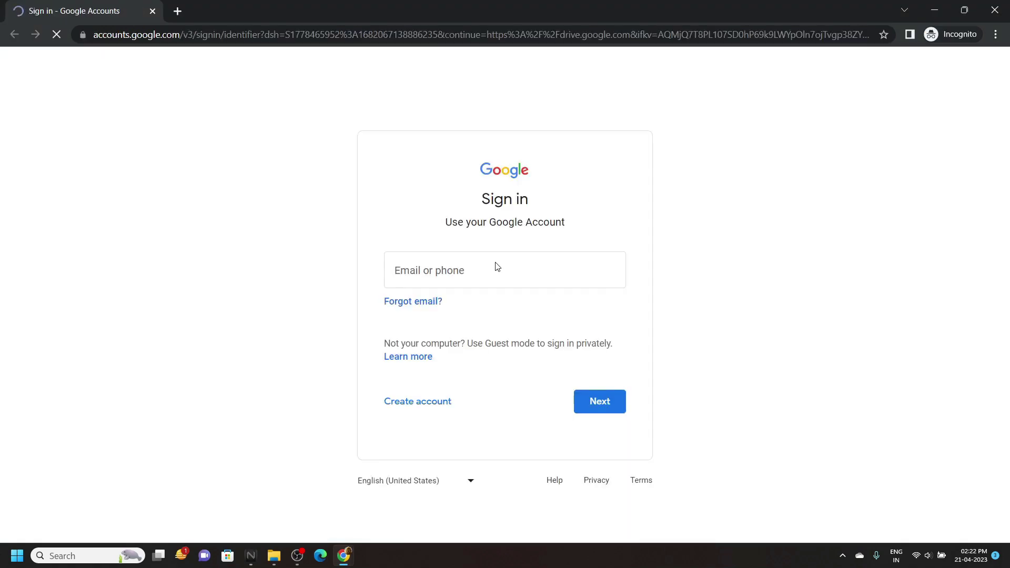
{"action": "left_click", "coordinate": [497, 267]}
{"action": "key", "text": "ctrl+v"}
{"action": "key", "text": "ctrl+a"}
{"action": "key", "text": "ctrl+v"}
{"action": "key", "text": "Return"}
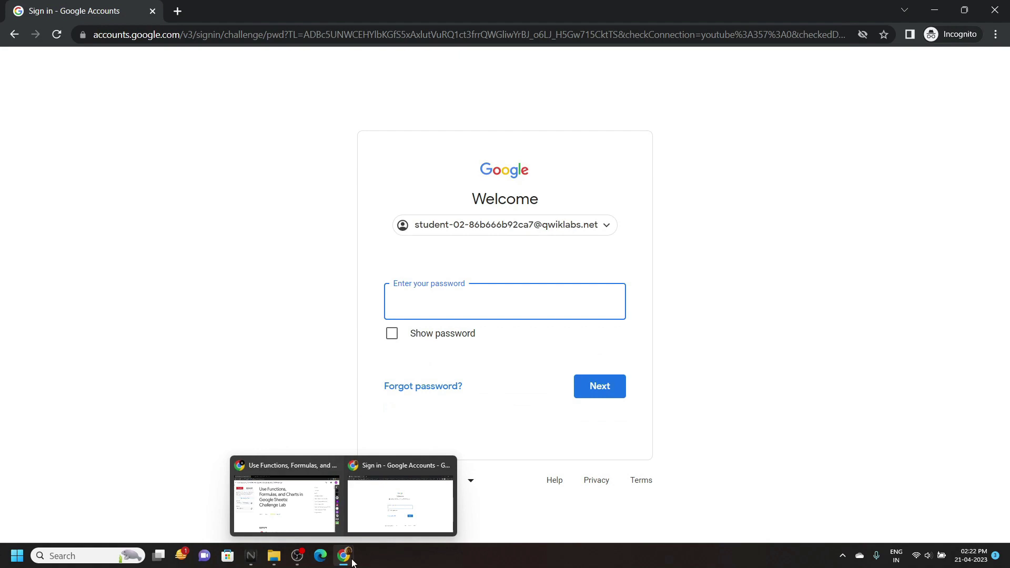
Paste the lab password from the lab page to finish signing in
{"action": "left_click", "coordinate": [285, 497]}
{"action": "left_click", "coordinate": [168, 316]}
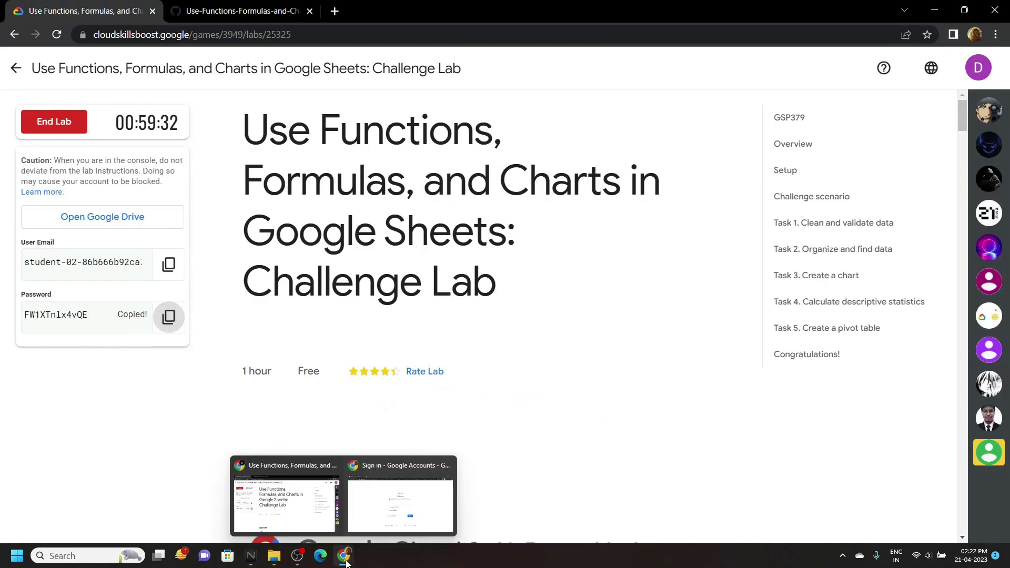
{"action": "left_click", "coordinate": [377, 517]}
{"action": "key", "text": "ctrl+v"}
{"action": "key", "text": "Return"}
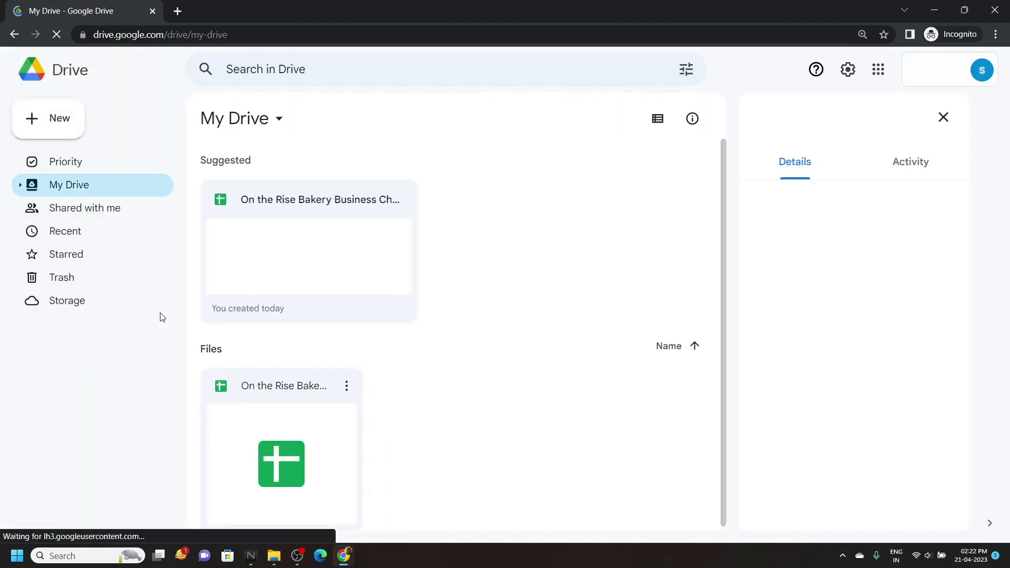
Open the On the Rise Bakery Business Challenge spreadsheet from My Drive
{"action": "left_click", "coordinate": [349, 388]}
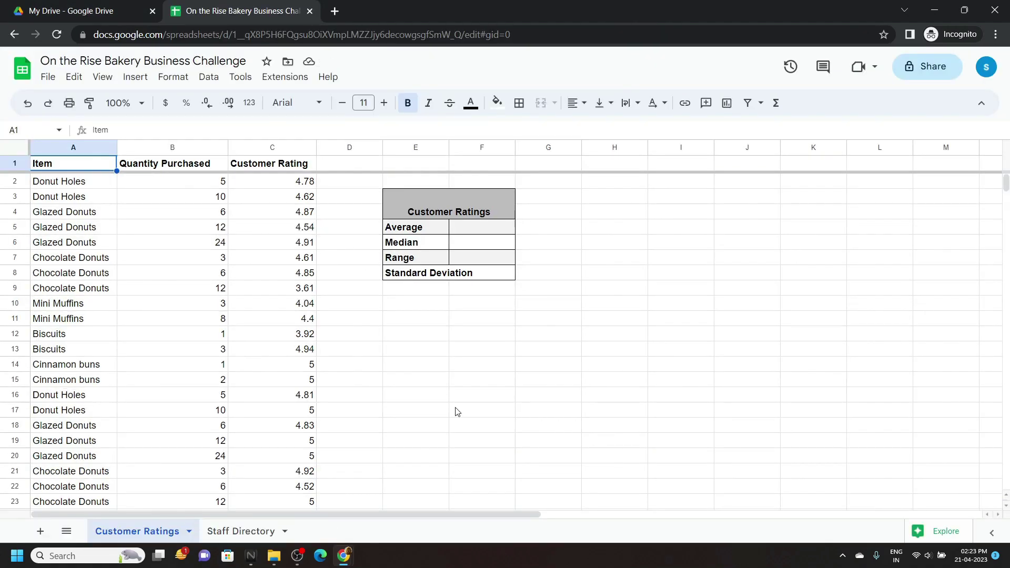
On Staff Directory, fill B2:B16 with =PROPER(A2) copied from the formula notes
{"action": "left_click", "coordinate": [257, 529]}
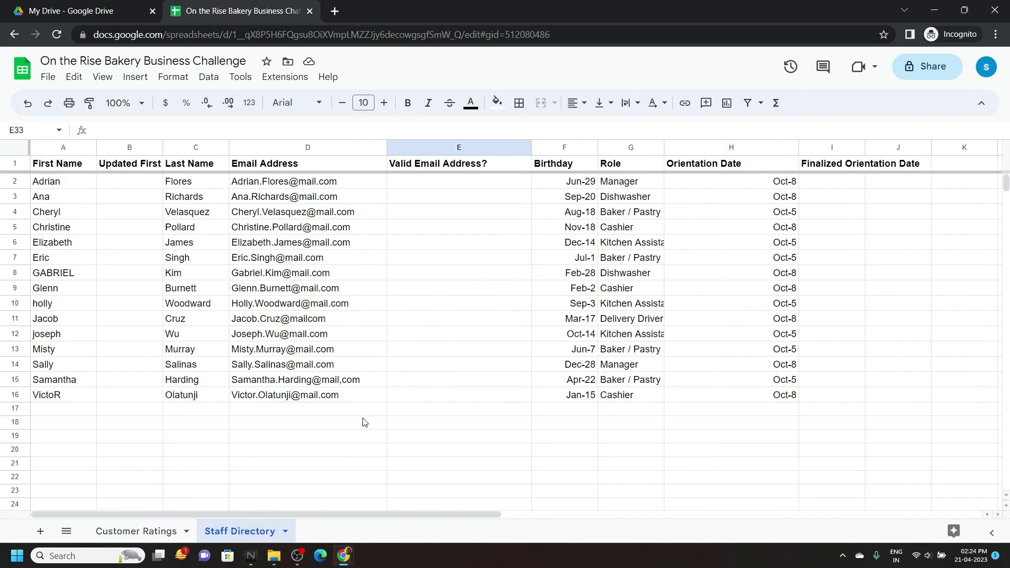
{"action": "mouse_move", "coordinate": [343, 556]}
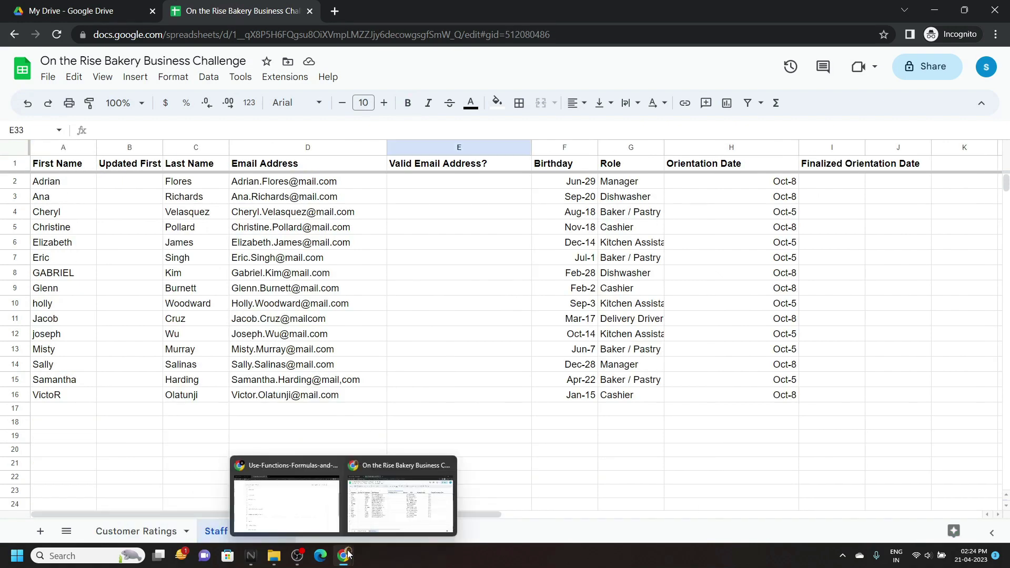
{"action": "left_click", "coordinate": [298, 497]}
{"action": "scroll", "coordinate": [277, 269], "scroll_direction": "up", "scroll_amount": 1}
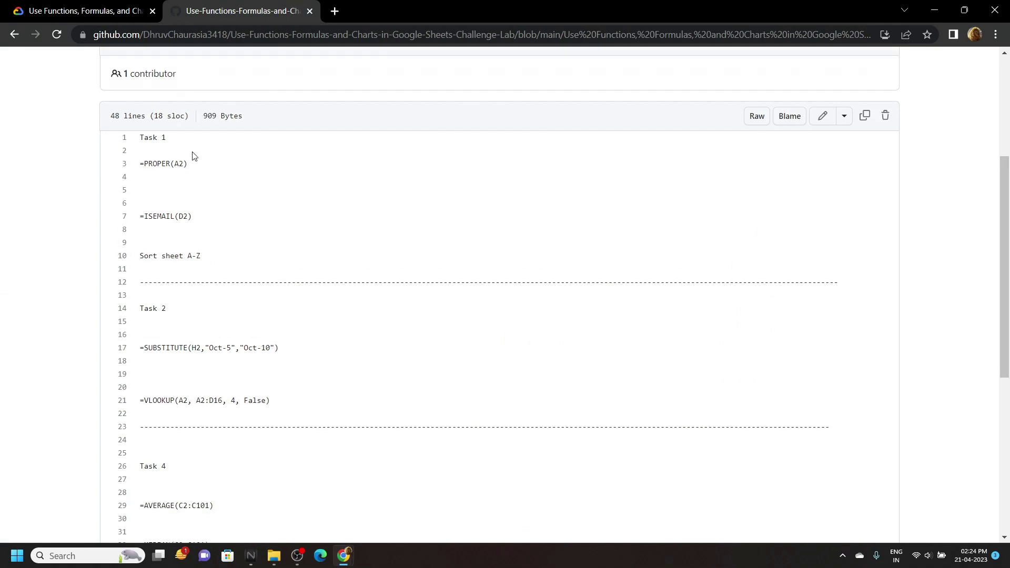
{"action": "left_click_drag", "start_coordinate": [190, 164], "coordinate": [145, 163]}
{"action": "mouse_move", "coordinate": [344, 556]}
{"action": "left_click", "coordinate": [399, 501]}
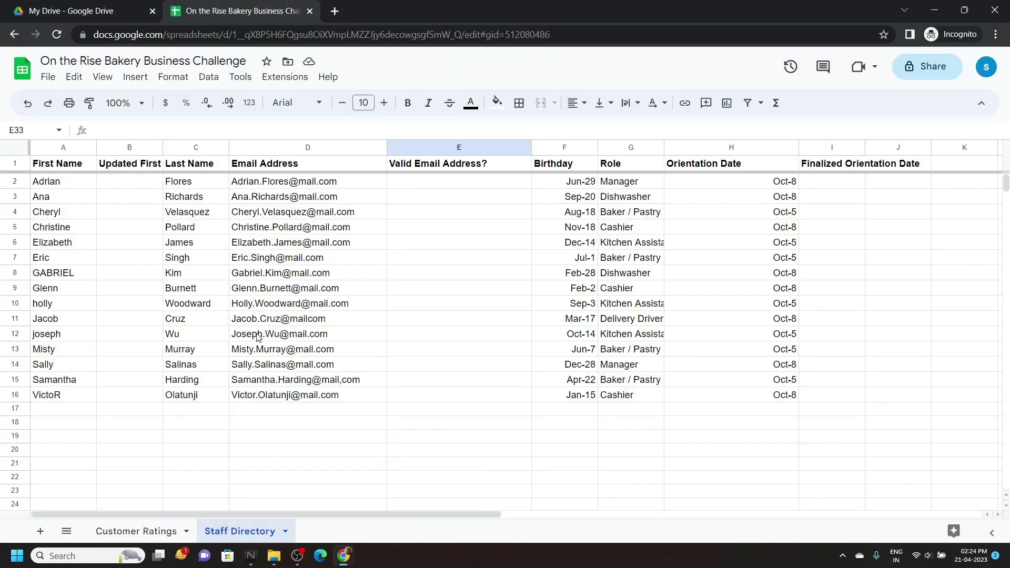
{"action": "left_click", "coordinate": [123, 185]}
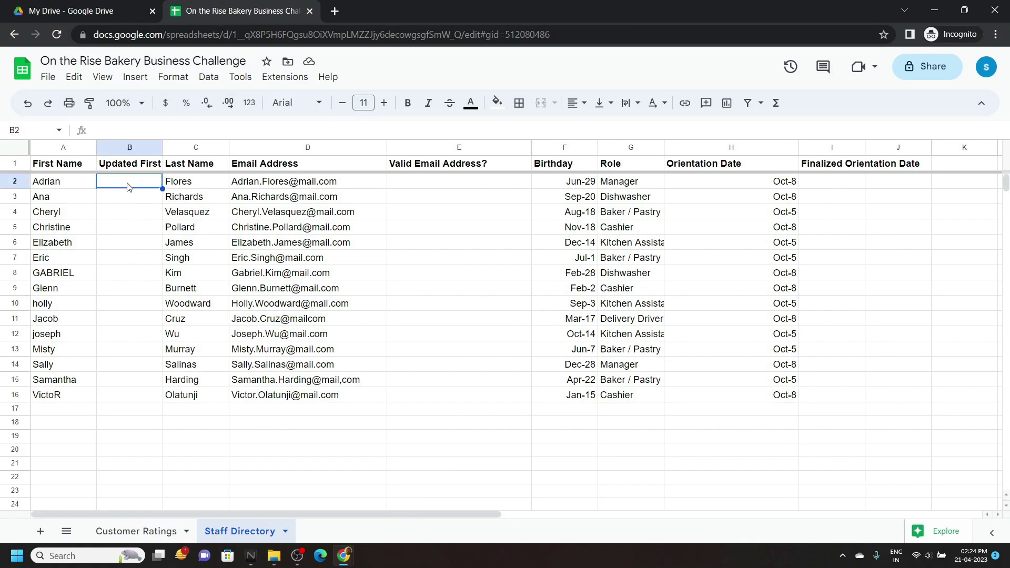
{"action": "key", "text": "ctrl+v"}
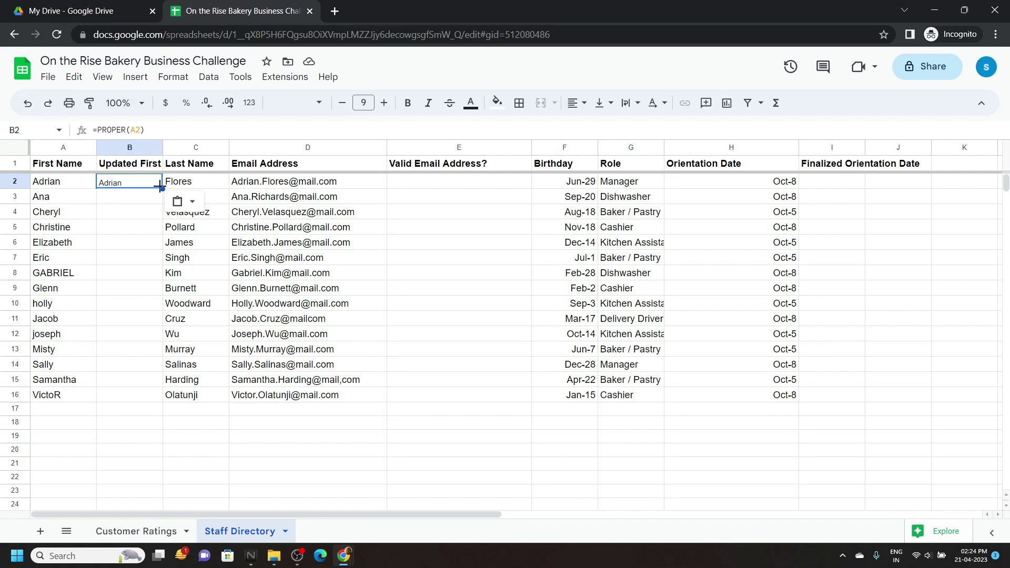
{"action": "left_click_drag", "start_coordinate": [161, 187], "coordinate": [155, 389]}
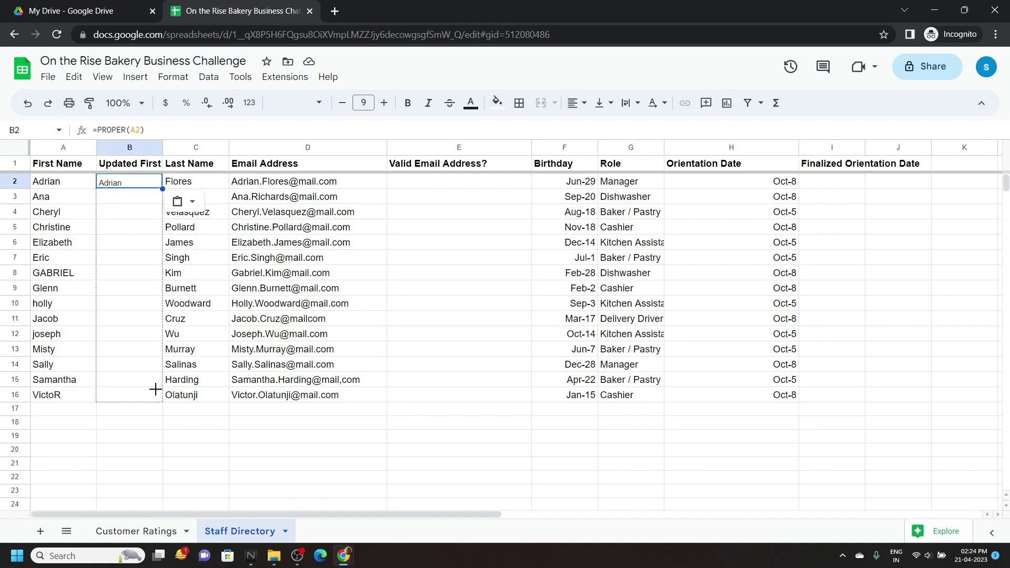
{"action": "key", "text": "alt+Tab"}
Fill E2:E16 with the ISEMAIL email check copied from the notes
{"action": "left_click_drag", "start_coordinate": [195, 216], "coordinate": [133, 220]}
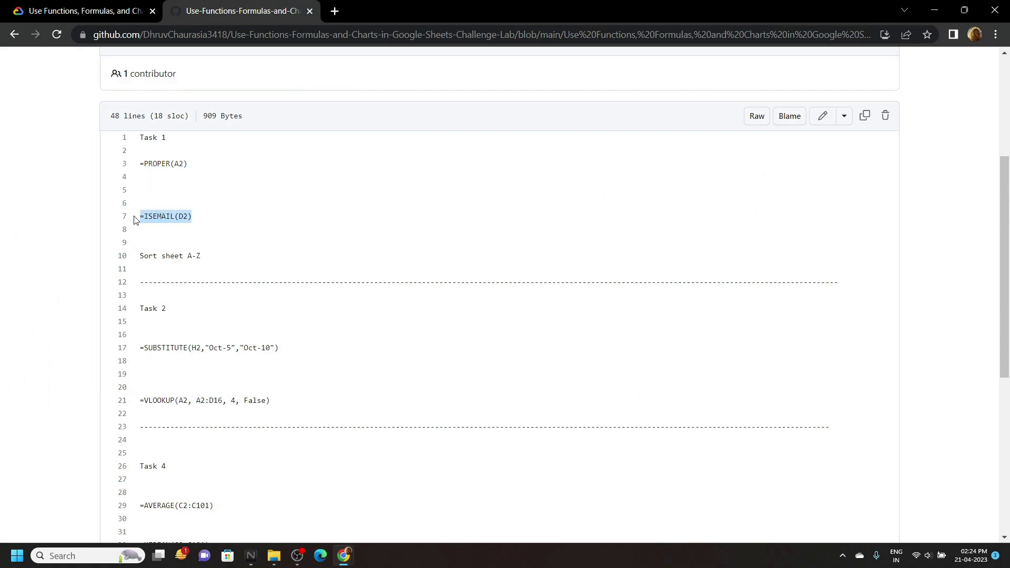
{"action": "key", "text": "alt+Tab"}
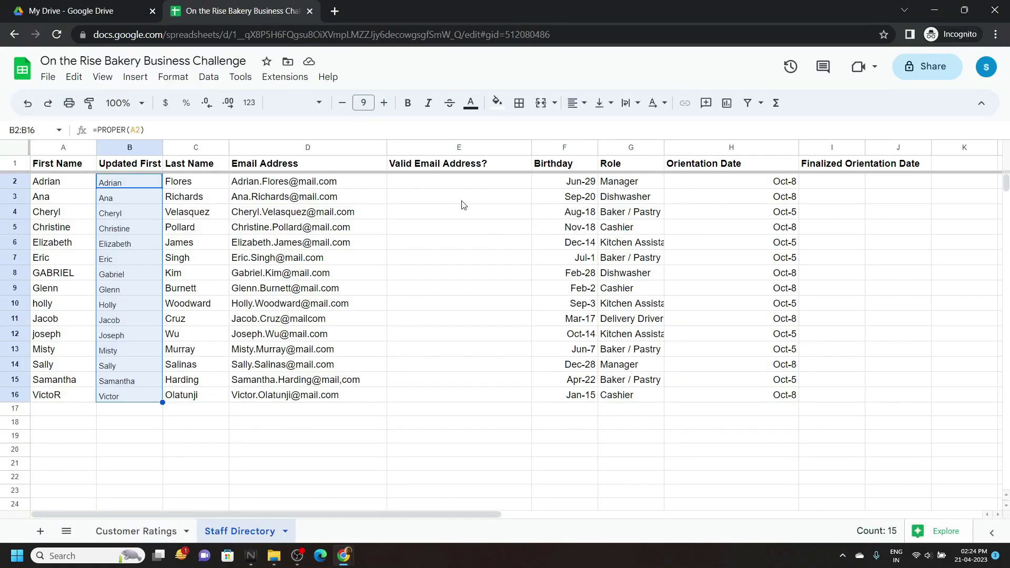
{"action": "left_click", "coordinate": [451, 183]}
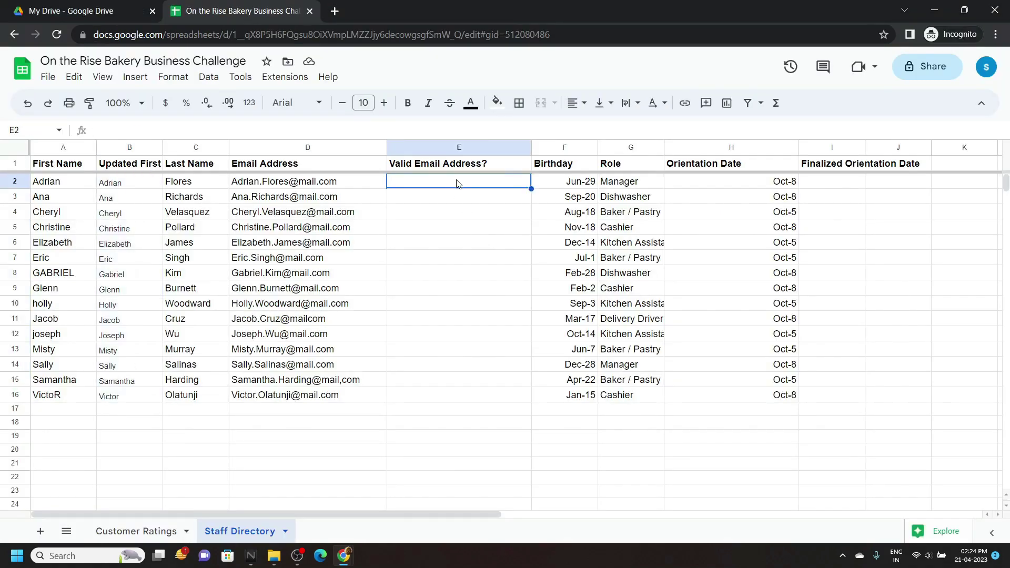
{"action": "key", "text": "ctrl+v"}
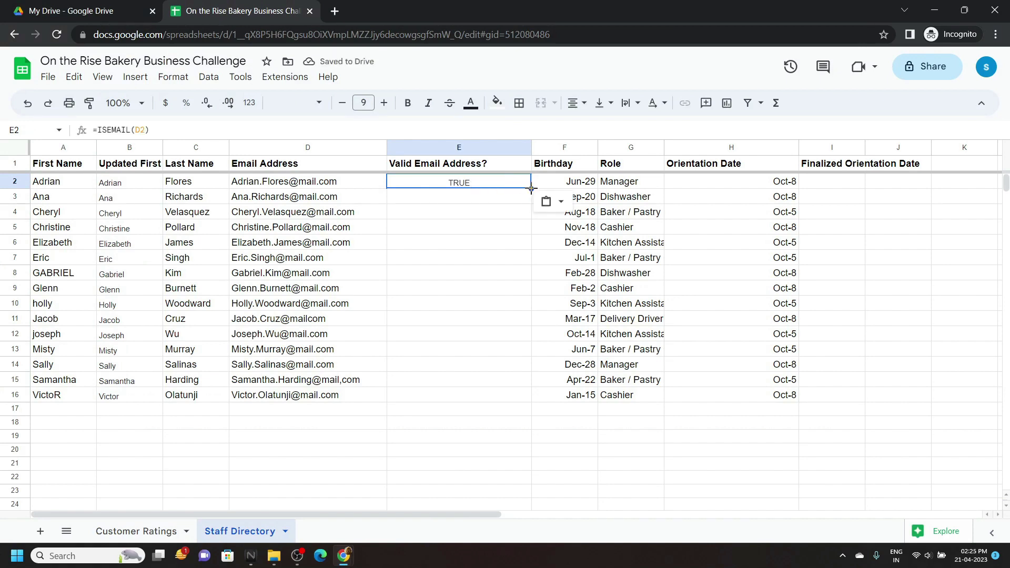
{"action": "left_click_drag", "start_coordinate": [531, 189], "coordinate": [526, 400]}
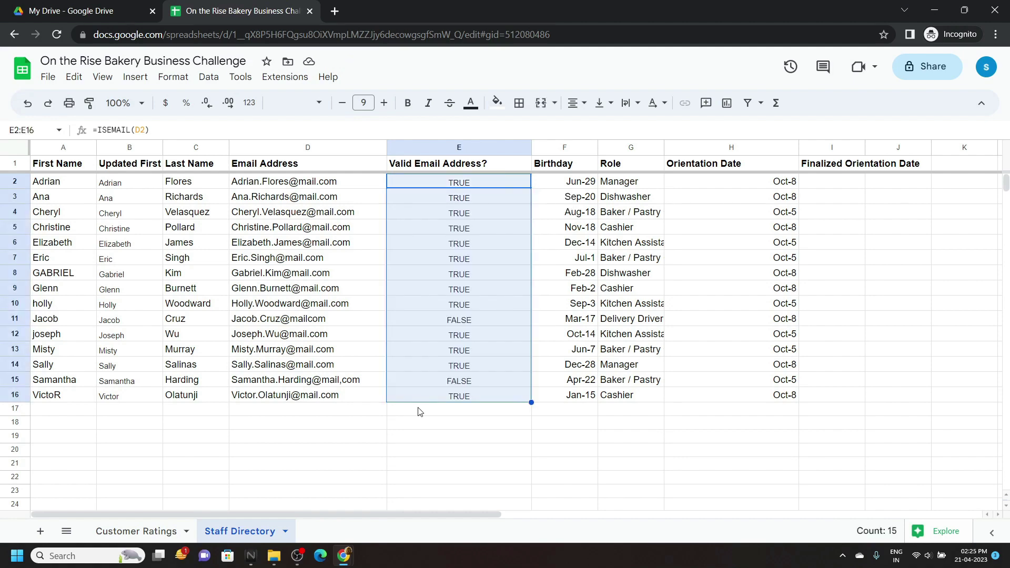
Sort the Staff Directory by the Birthday column, earliest first
{"action": "left_click", "coordinate": [565, 147]}
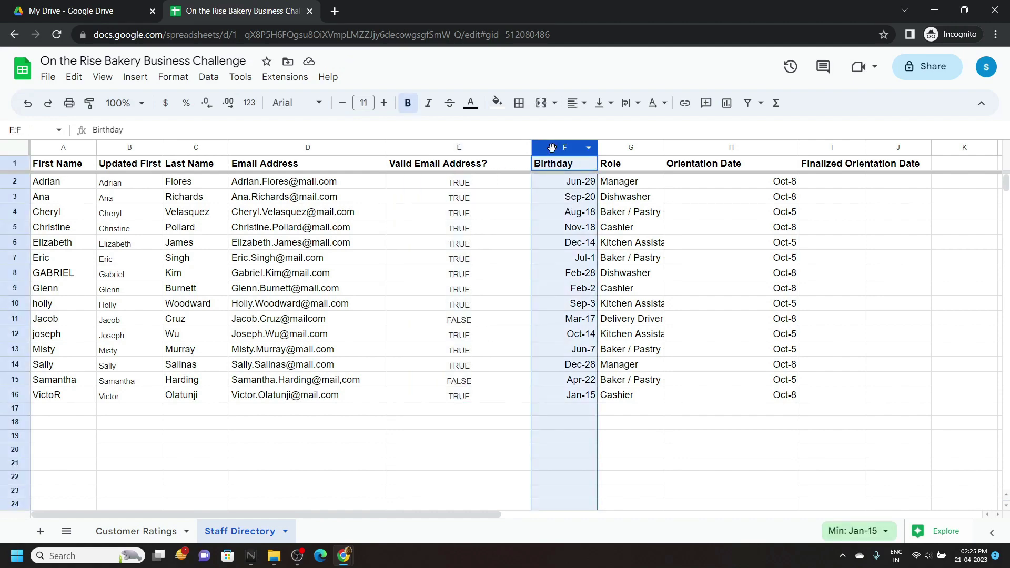
{"action": "right_click", "coordinate": [553, 149]}
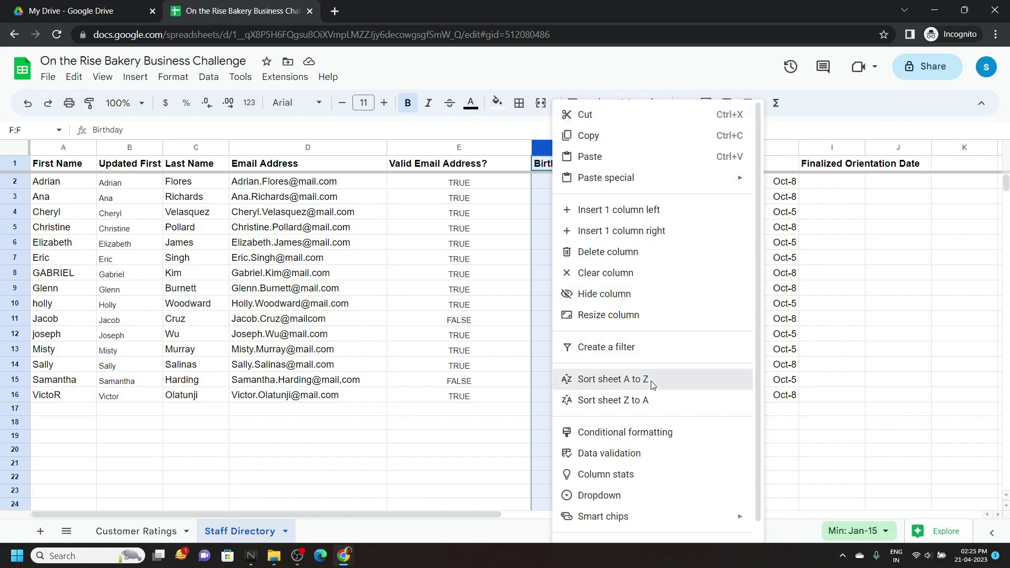
{"action": "left_click", "coordinate": [651, 383]}
{"action": "mouse_move", "coordinate": [344, 556]}
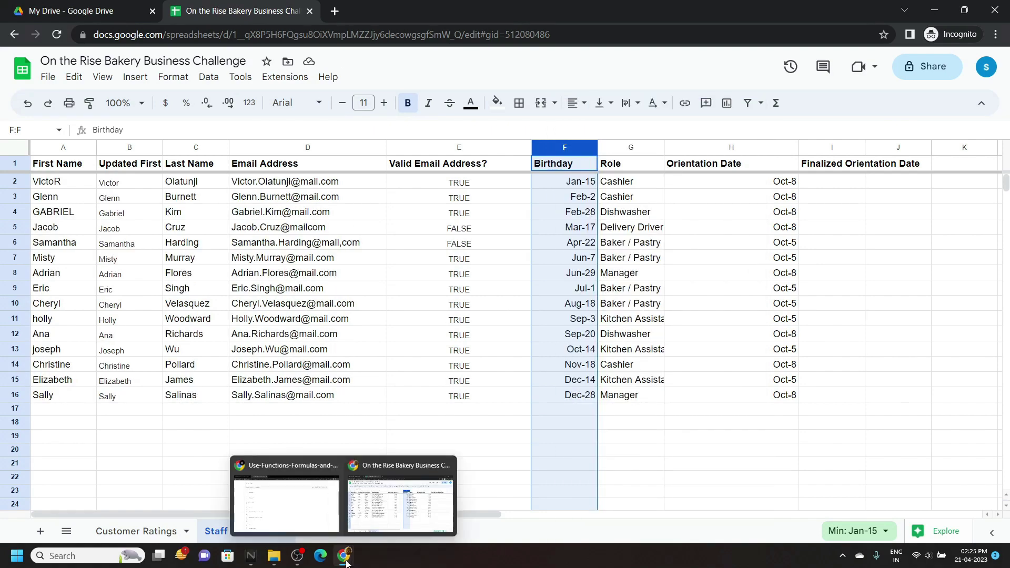
{"action": "left_click", "coordinate": [299, 498]}
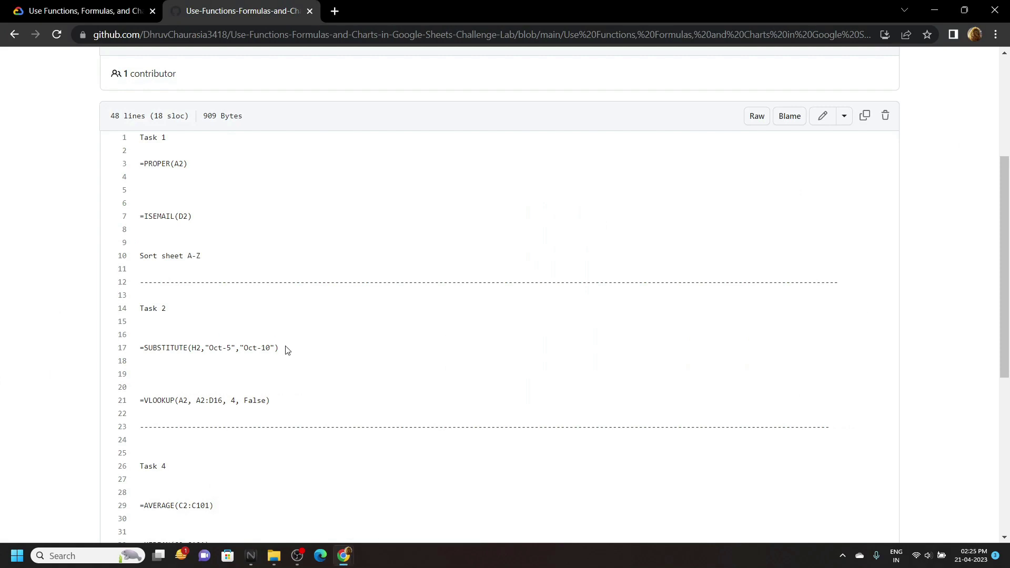
Fill I2:I16 with the SUBSTITUTE formula that turns Oct-5 into Oct-10
{"action": "left_click_drag", "start_coordinate": [286, 350], "coordinate": [137, 352]}
{"action": "key", "text": "ctrl+c"}
{"action": "left_click", "coordinate": [344, 556]}
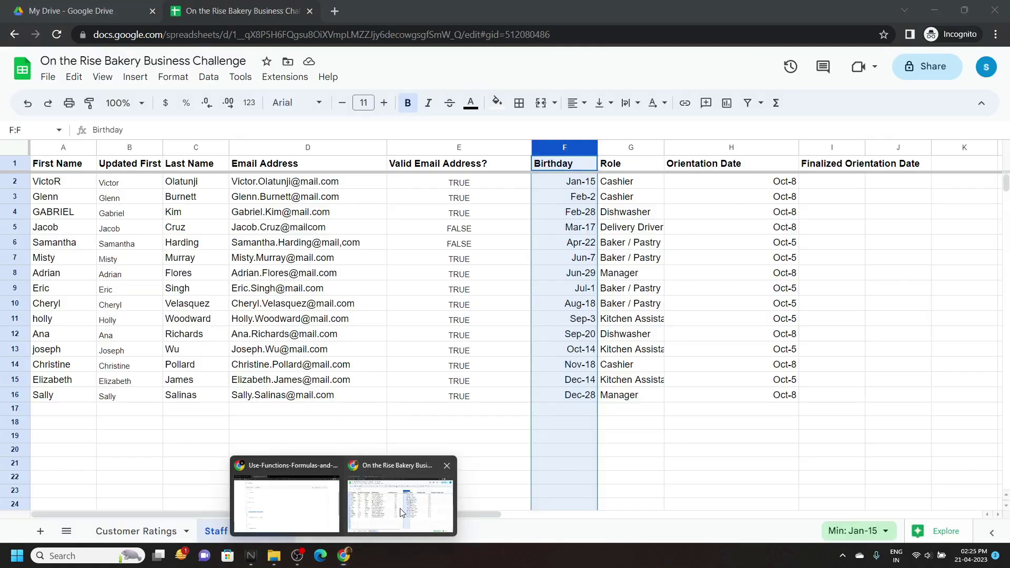
{"action": "left_click", "coordinate": [395, 499]}
{"action": "left_click", "coordinate": [834, 186]}
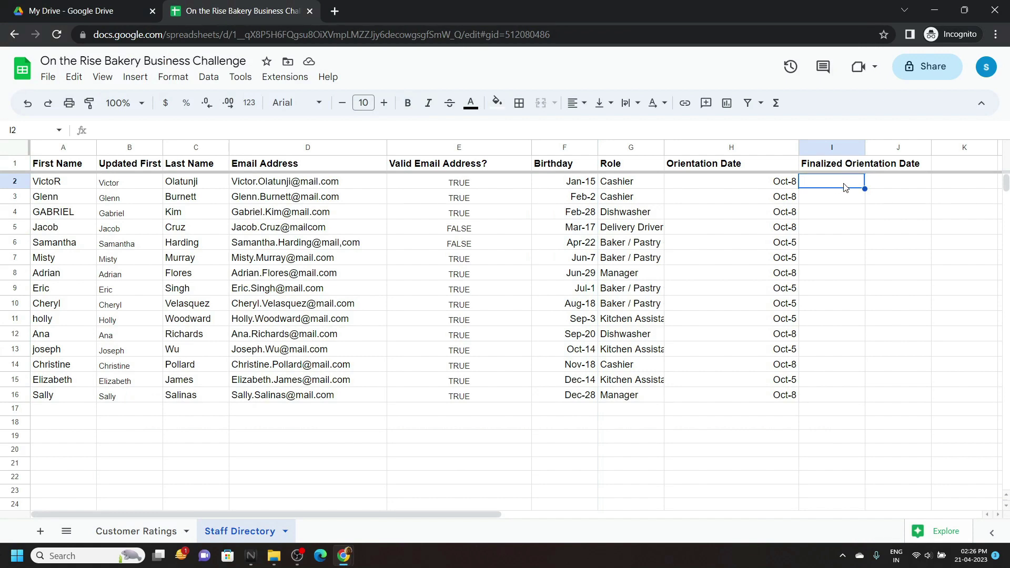
{"action": "key", "text": "ctrl+v"}
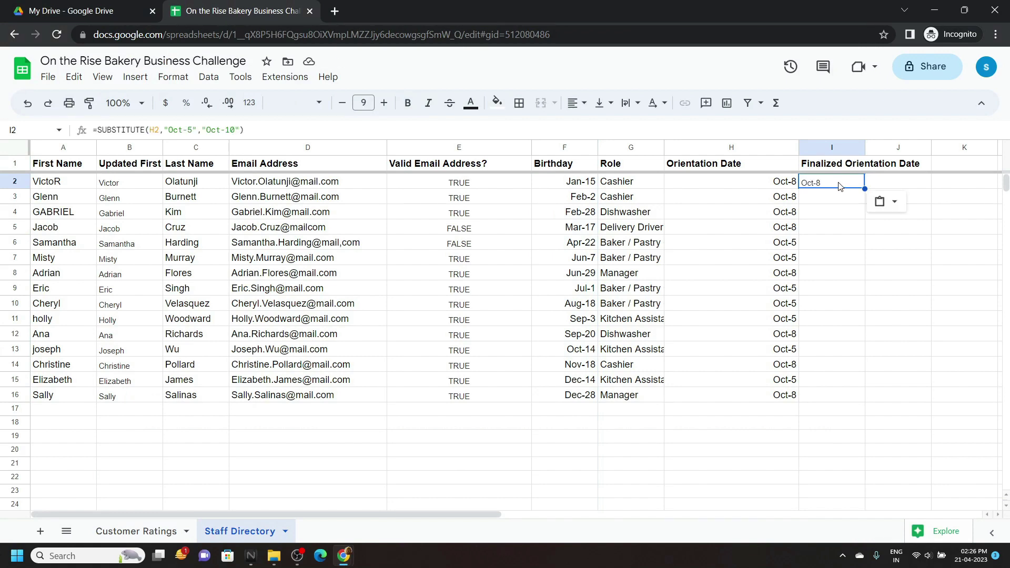
{"action": "left_click_drag", "start_coordinate": [864, 190], "coordinate": [856, 394]}
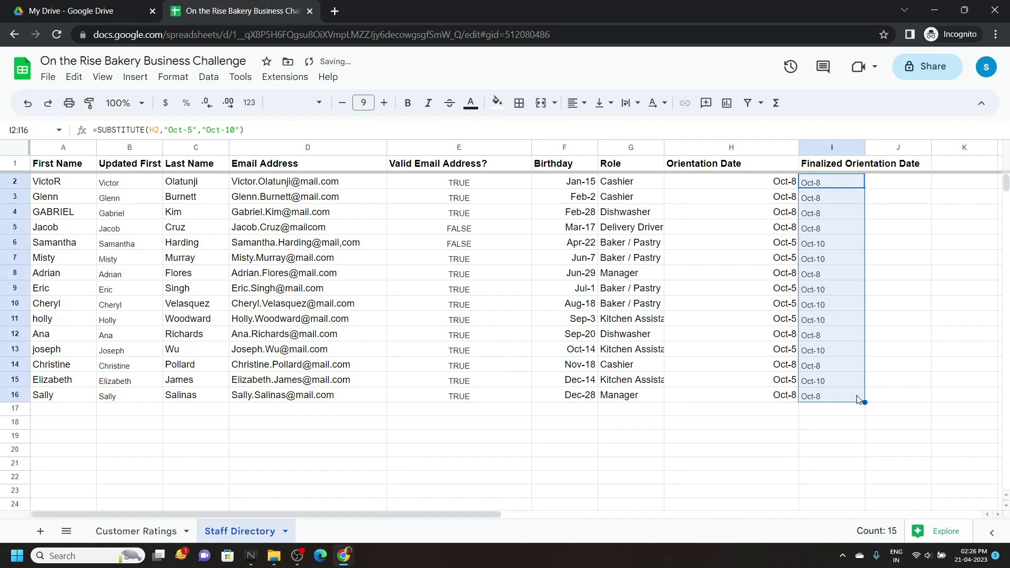
{"action": "left_click", "coordinate": [276, 497]}
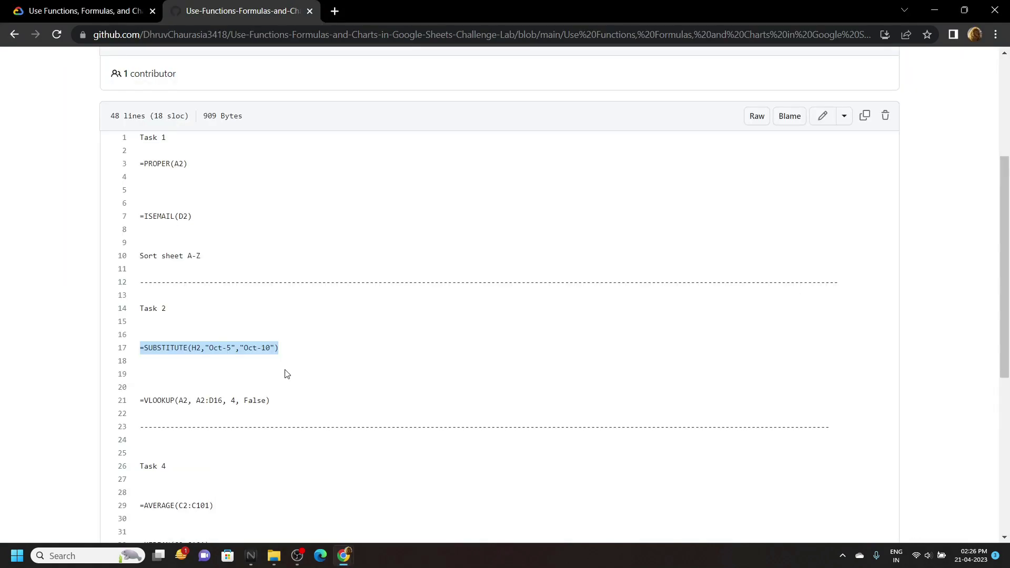
{"action": "scroll", "coordinate": [277, 367], "scroll_direction": "down", "scroll_amount": 1}
{"action": "left_click_drag", "start_coordinate": [274, 356], "coordinate": [246, 334]}
{"action": "key", "text": "ctrl+c"}
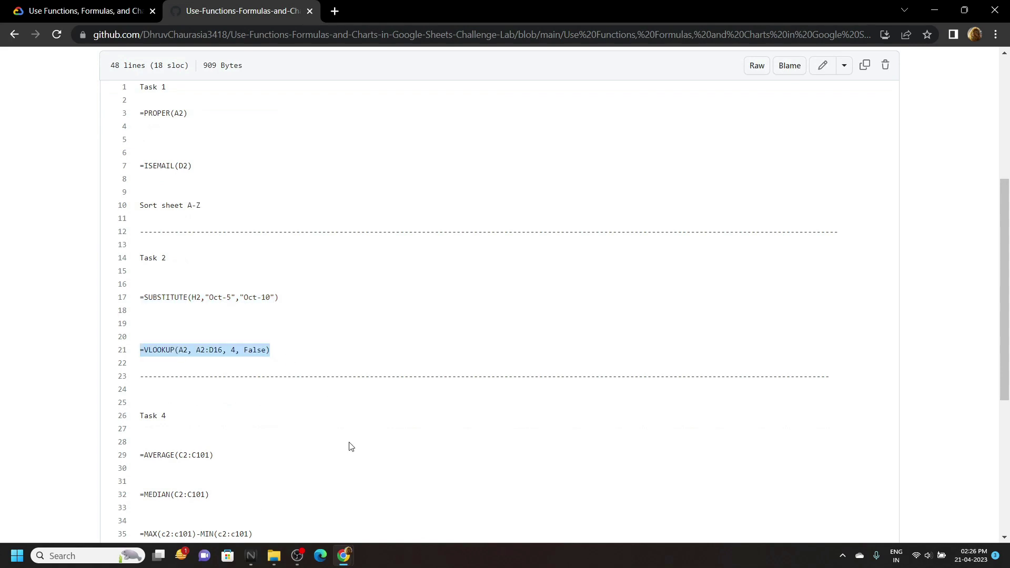
{"action": "left_click", "coordinate": [370, 526]}
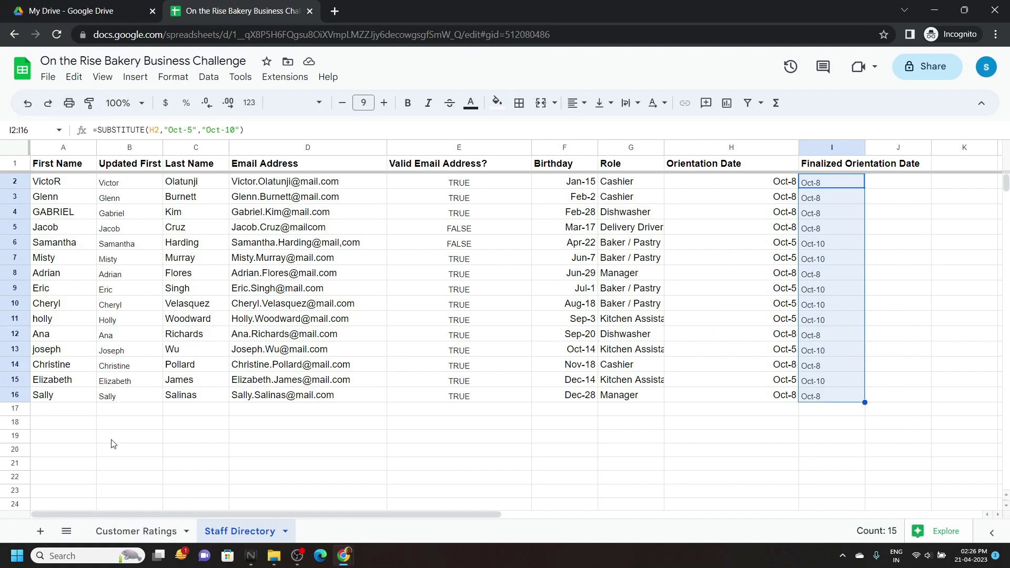
{"action": "left_click", "coordinate": [56, 428]}
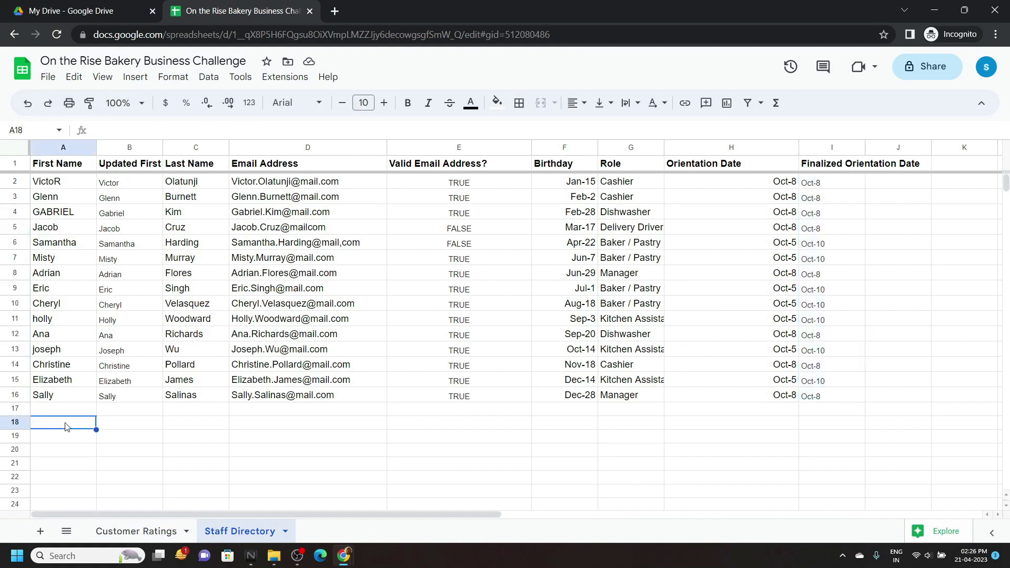
{"action": "key", "text": "ctrl+v"}
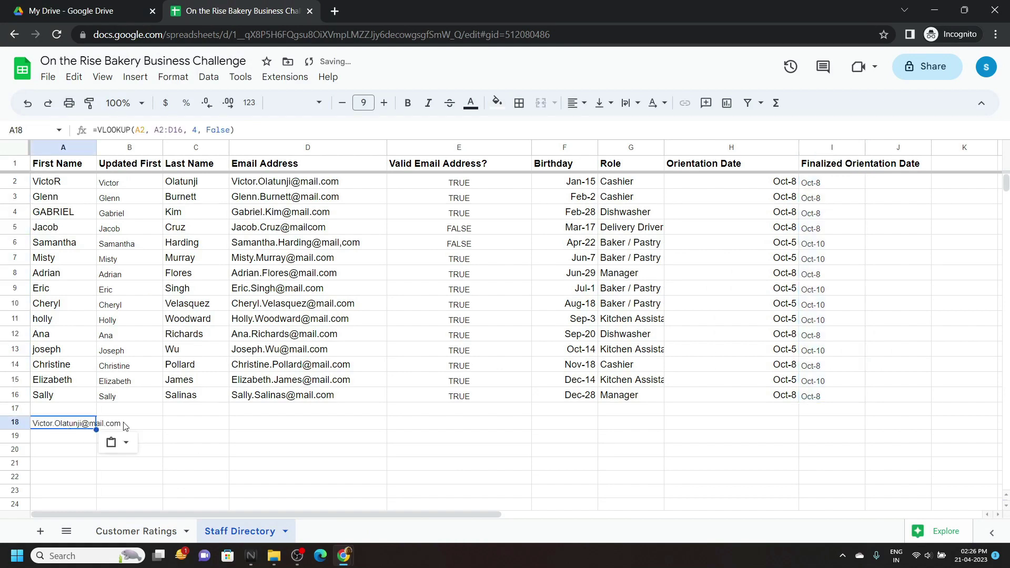
Select the Role column (G) and insert a Count of Role pie chart
{"action": "mouse_move", "coordinate": [632, 147]}
{"action": "left_click", "coordinate": [623, 150]}
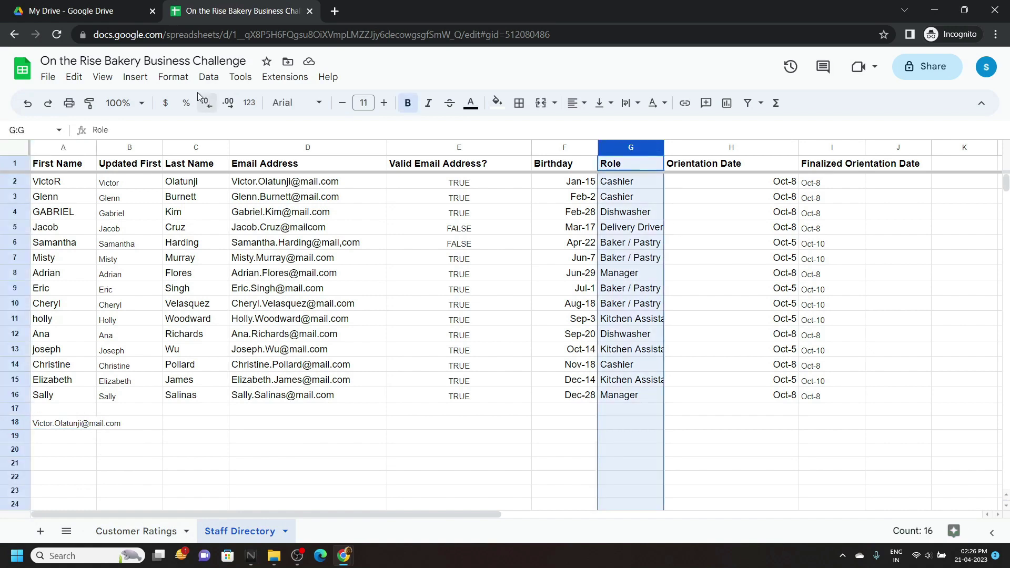
{"action": "left_click", "coordinate": [136, 77]}
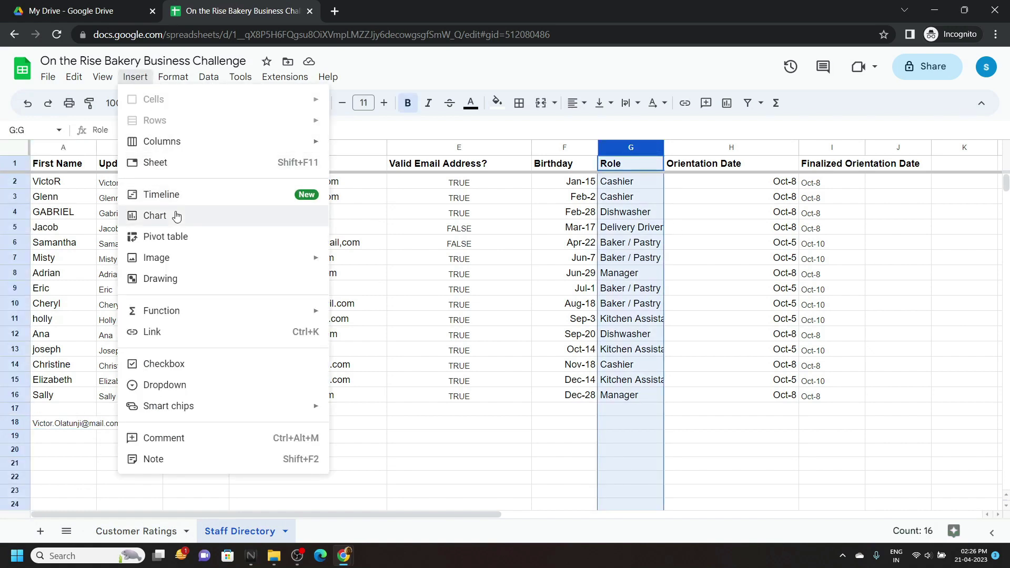
{"action": "left_click", "coordinate": [155, 216]}
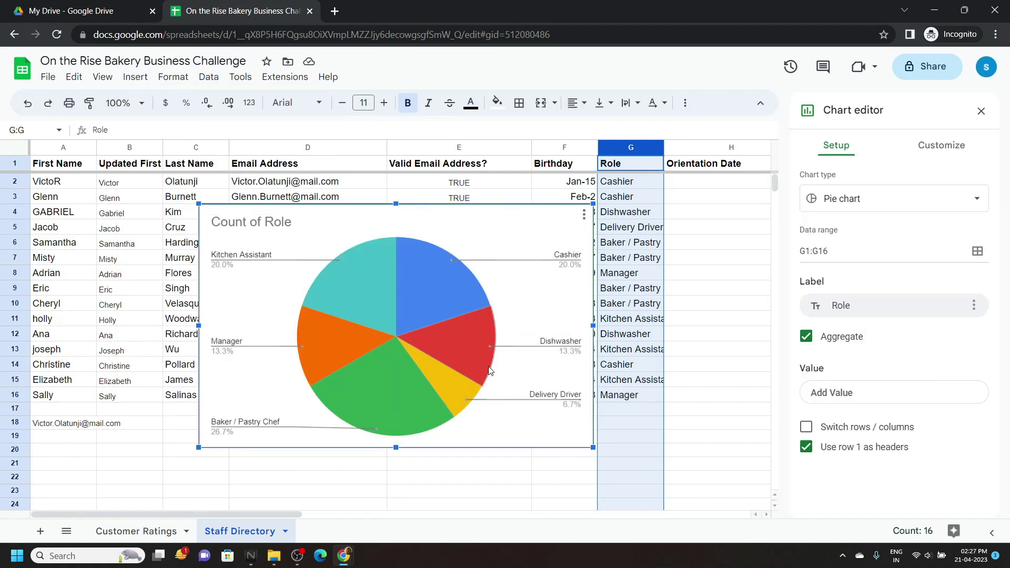
{"action": "mouse_move", "coordinate": [344, 556]}
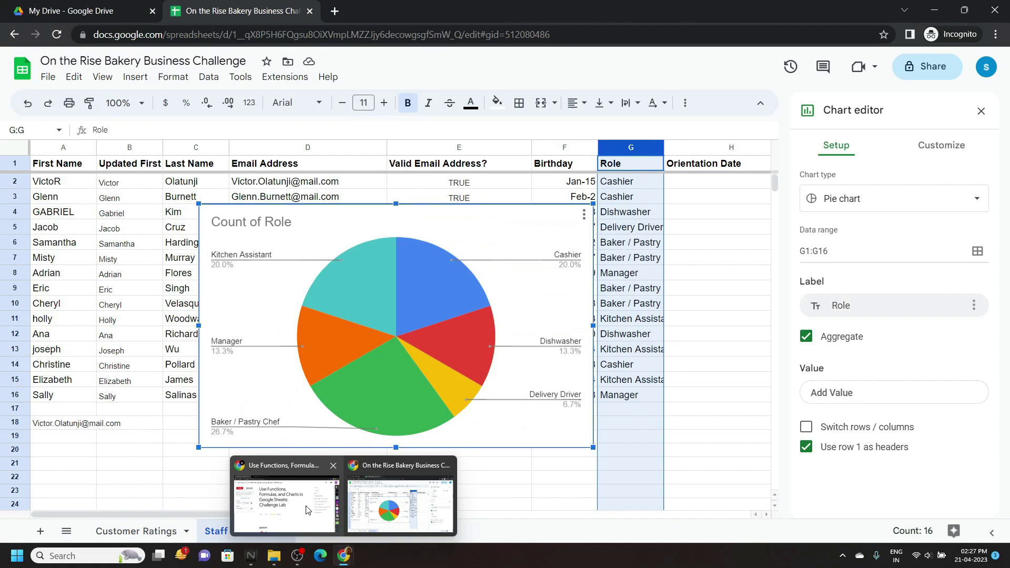
Copy the presentation name 'Staff Roles' from the lab's Task 3 instructions
{"action": "left_click", "coordinate": [308, 509]}
{"action": "left_click", "coordinate": [838, 277]}
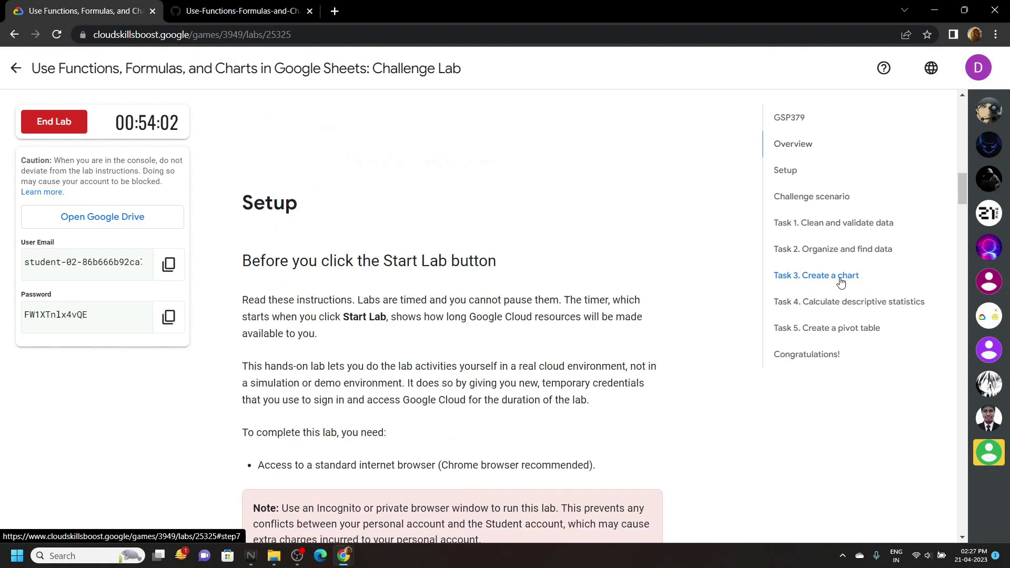
{"action": "left_click_drag", "start_coordinate": [627, 225], "coordinate": [271, 242]}
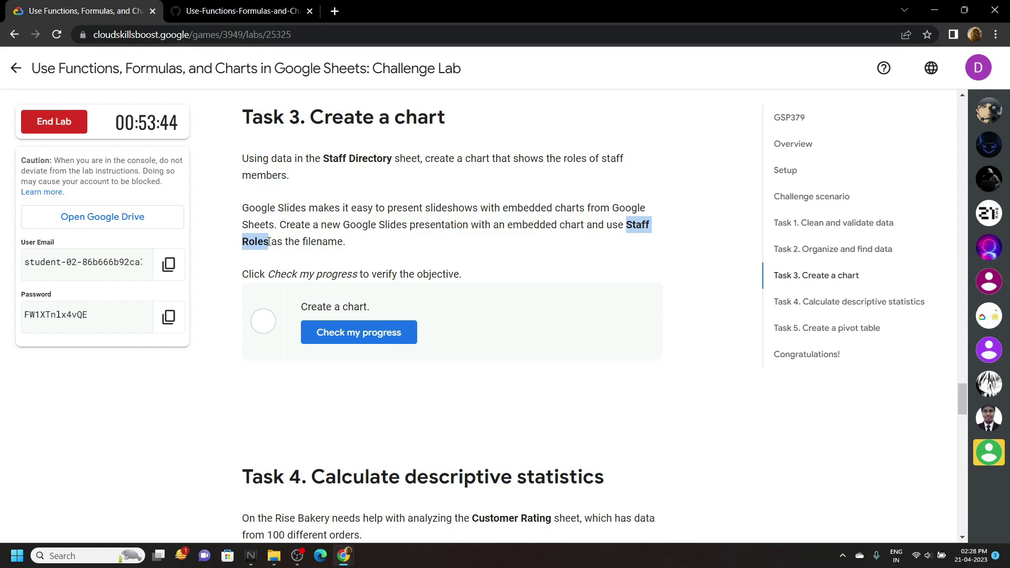
{"action": "key", "text": "alt+Tab"}
{"action": "left_click", "coordinate": [874, 72]}
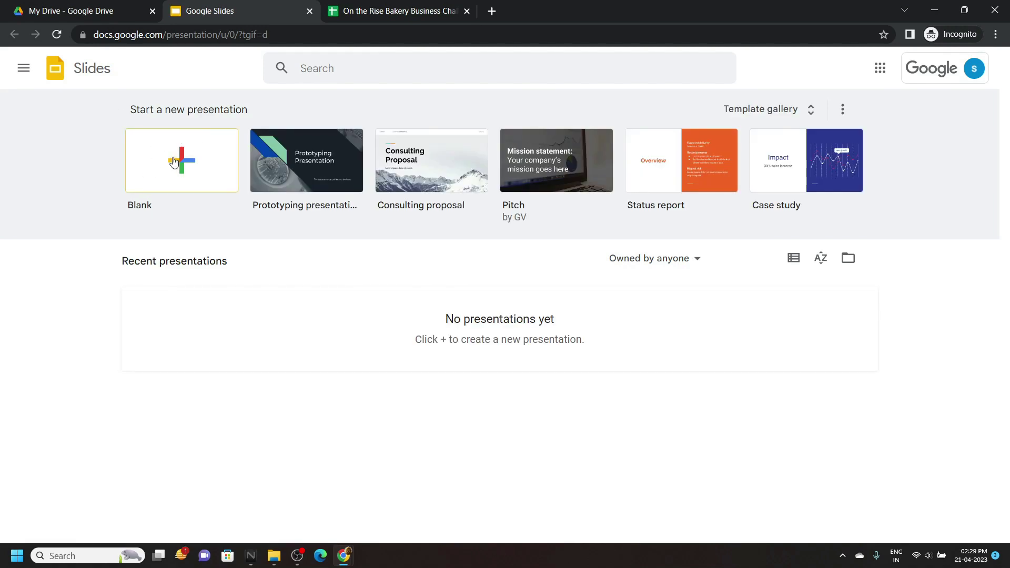
Create a blank presentation named Staff Roles and import the bakery sheet's role pie chart
{"action": "left_click", "coordinate": [174, 161]}
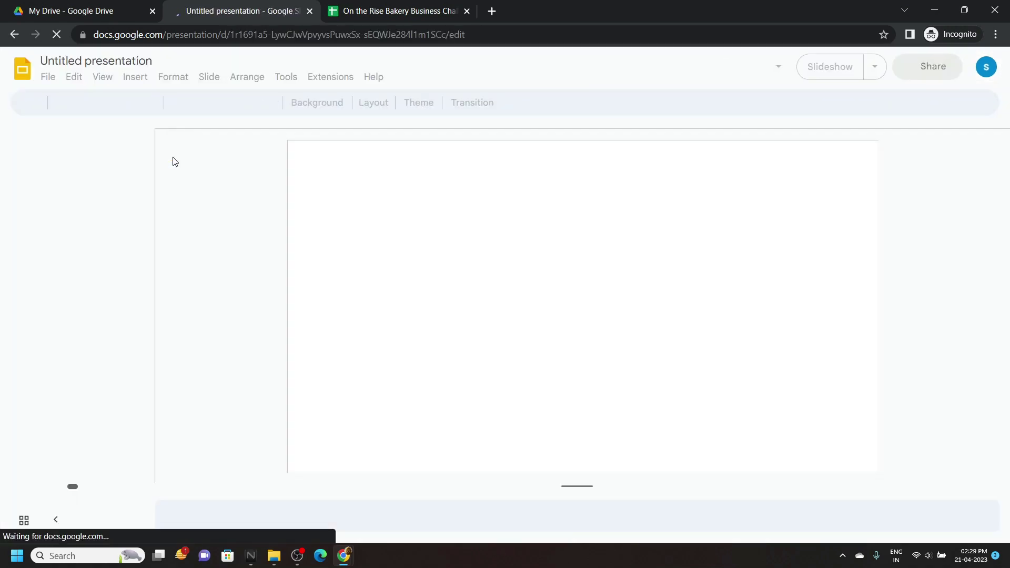
{"action": "type", "text": "Staff Roles"}
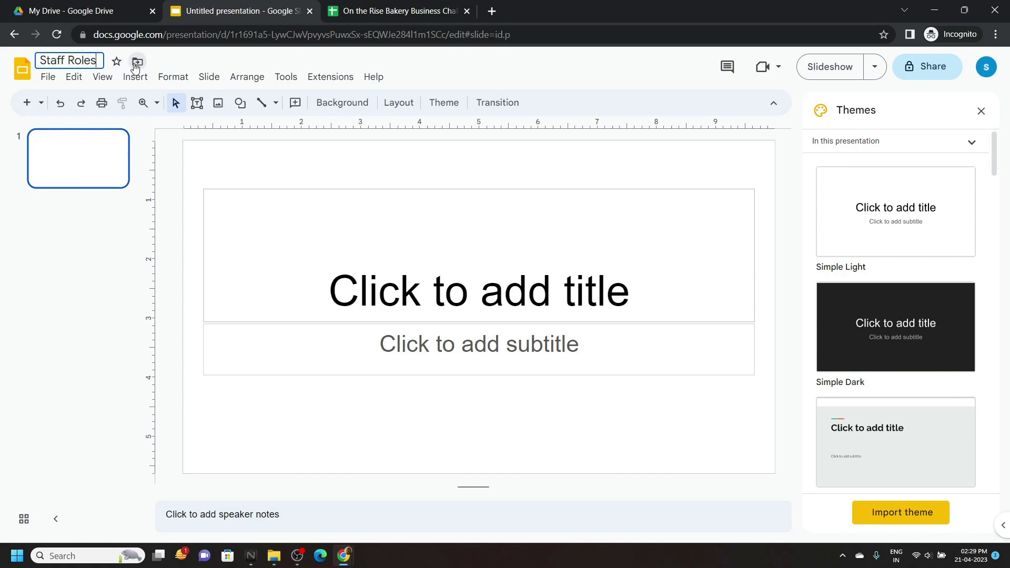
{"action": "key", "text": "Return"}
{"action": "left_click", "coordinate": [142, 84]}
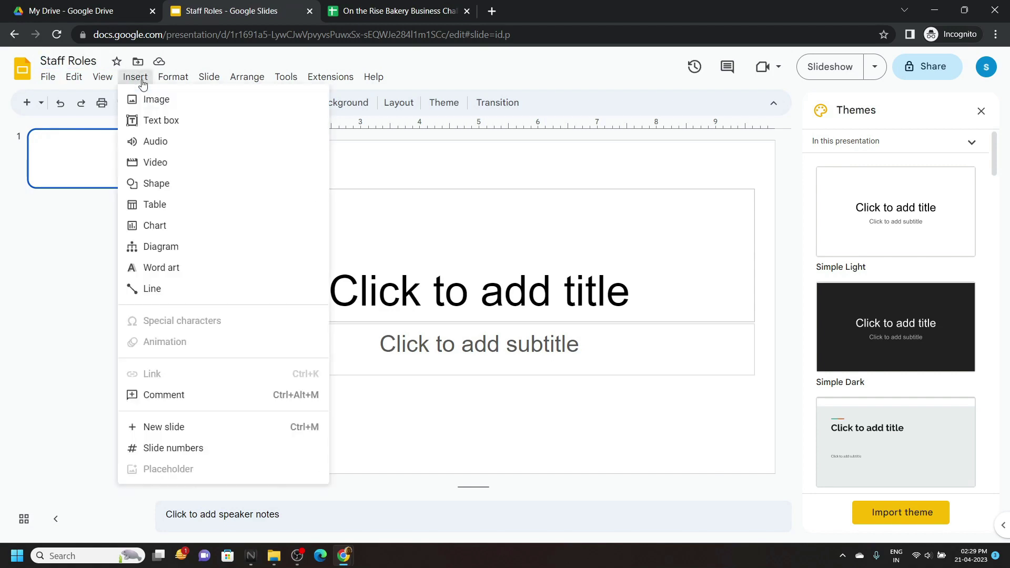
{"action": "mouse_move", "coordinate": [155, 226]}
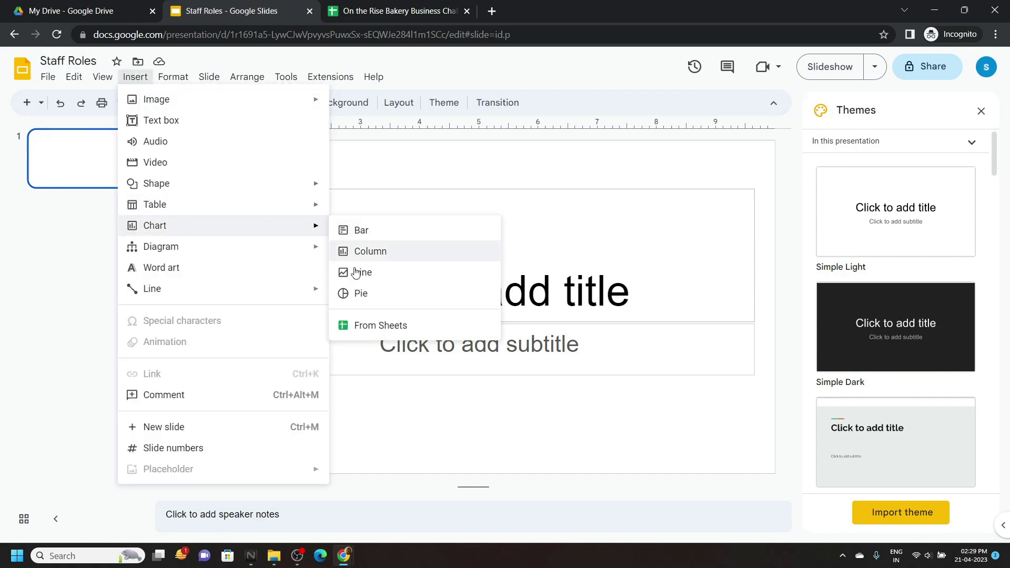
{"action": "left_click", "coordinate": [369, 327]}
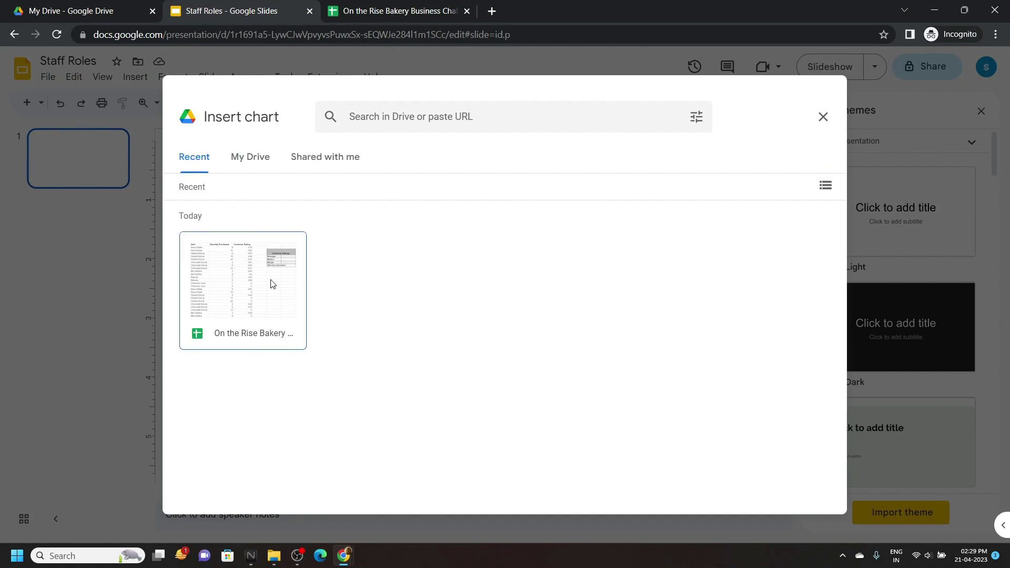
{"action": "left_click", "coordinate": [271, 285]}
{"action": "left_click", "coordinate": [806, 493]}
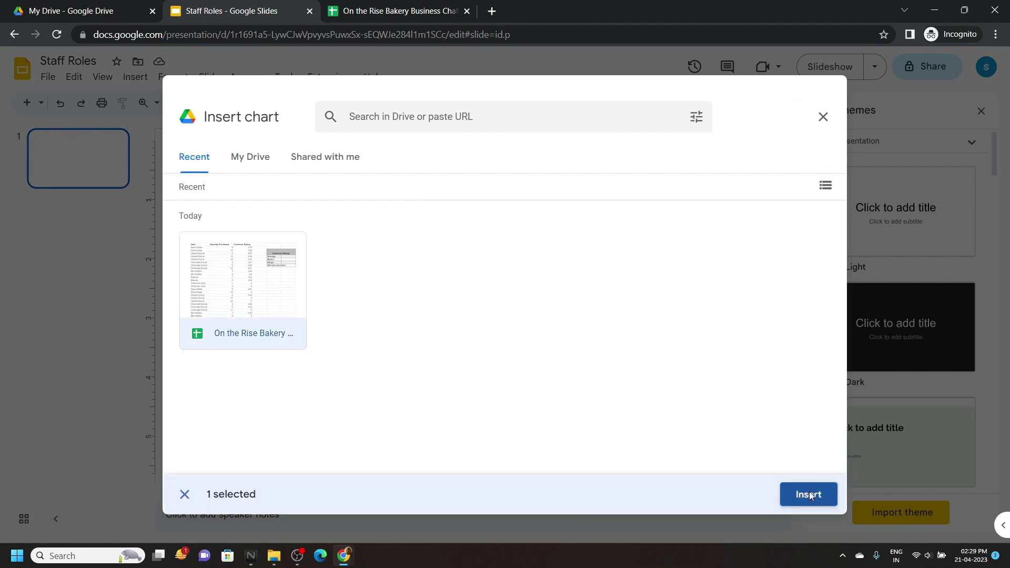
{"action": "left_click", "coordinate": [437, 284]}
{"action": "left_click", "coordinate": [689, 472]}
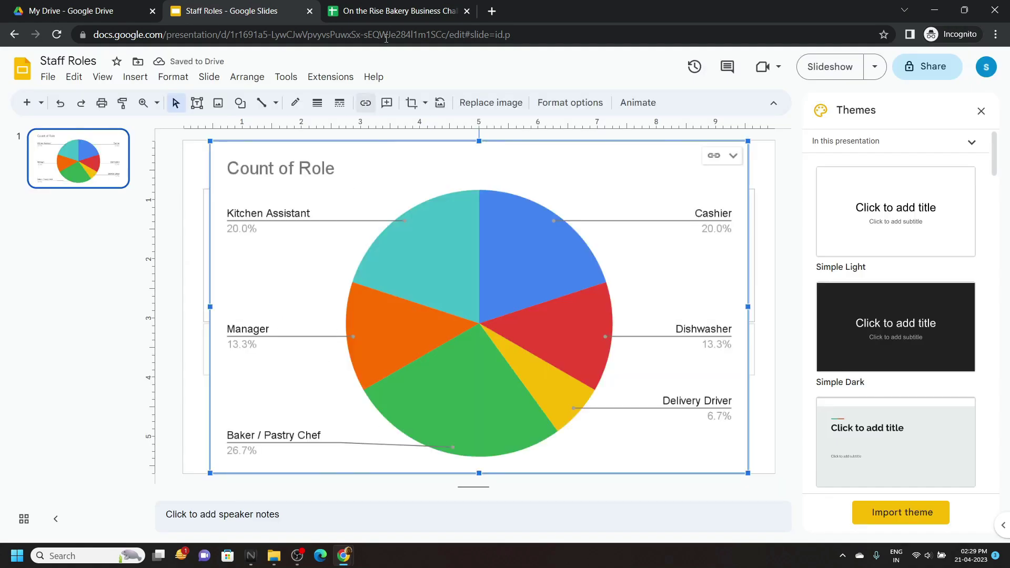
Enter =AVERAGE(C2:C101) in F5 and =MEDIAN(C2:C101) in F6 on Customer Ratings
{"action": "left_click", "coordinate": [395, 9]}
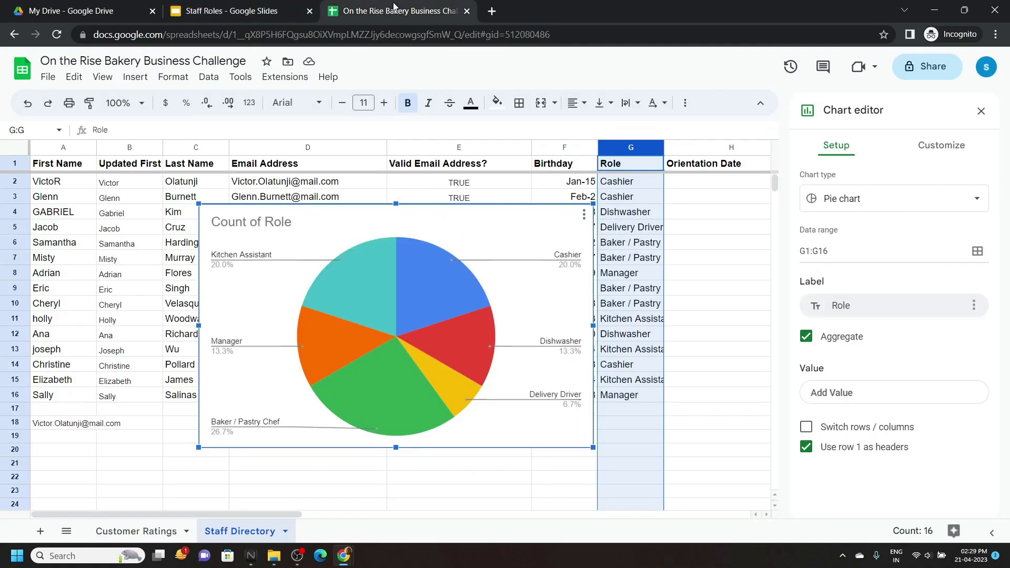
{"action": "left_click", "coordinate": [131, 532]}
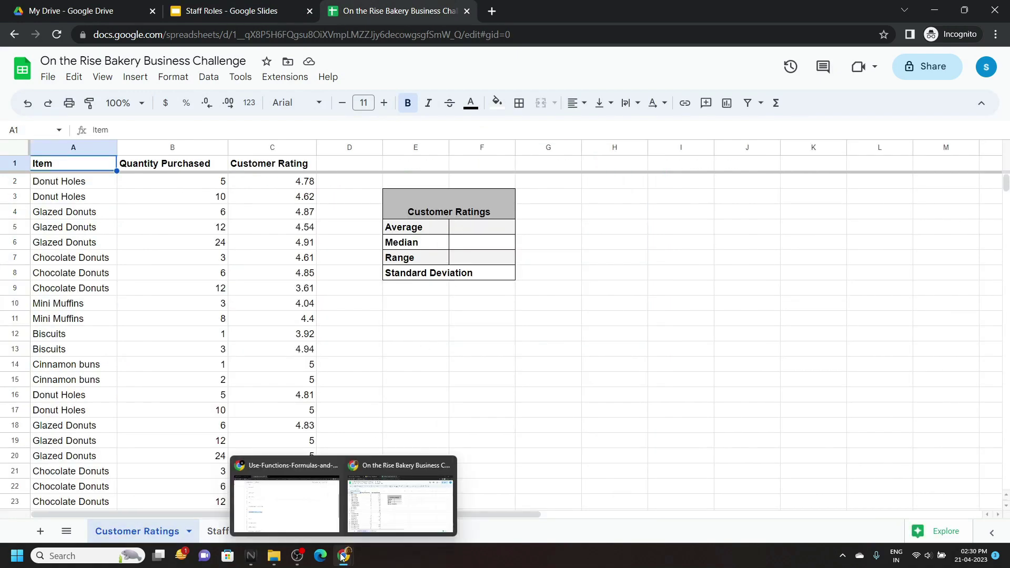
{"action": "left_click", "coordinate": [287, 510]}
{"action": "scroll", "coordinate": [202, 257], "scroll_direction": "down", "scroll_amount": 2}
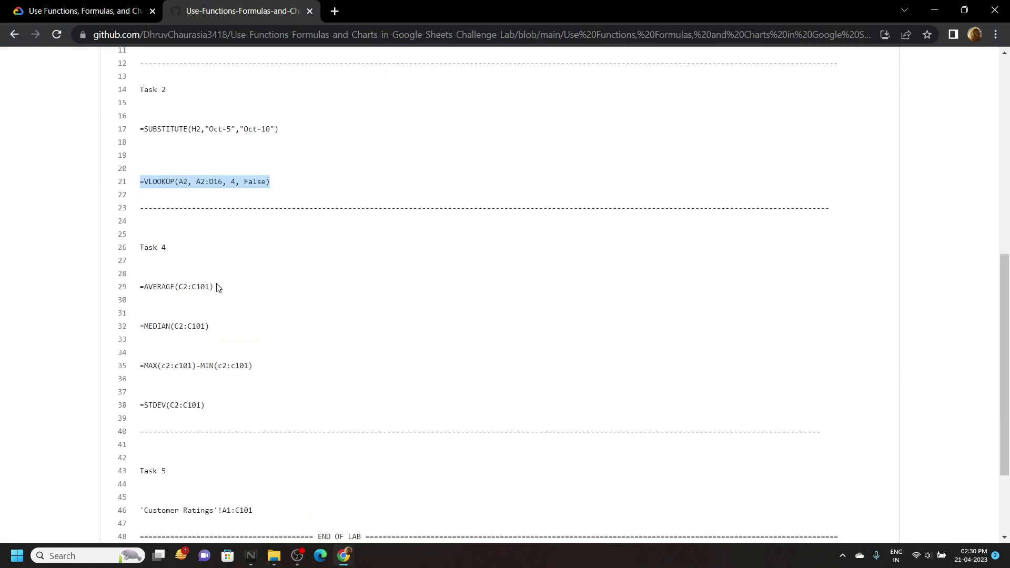
{"action": "left_click_drag", "start_coordinate": [218, 287], "coordinate": [132, 289]}
{"action": "key", "text": "ctrl+c"}
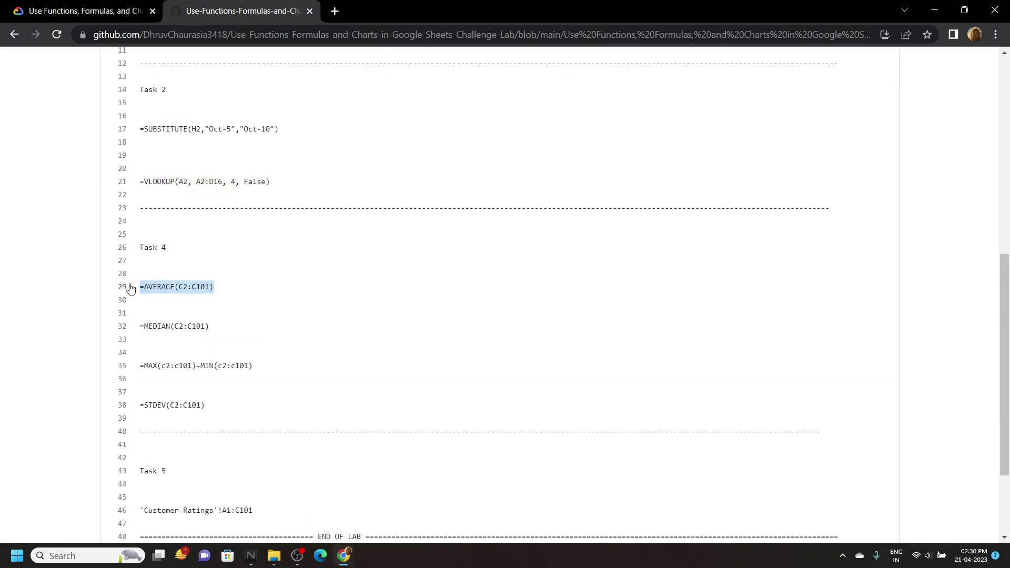
{"action": "left_click", "coordinate": [373, 521]}
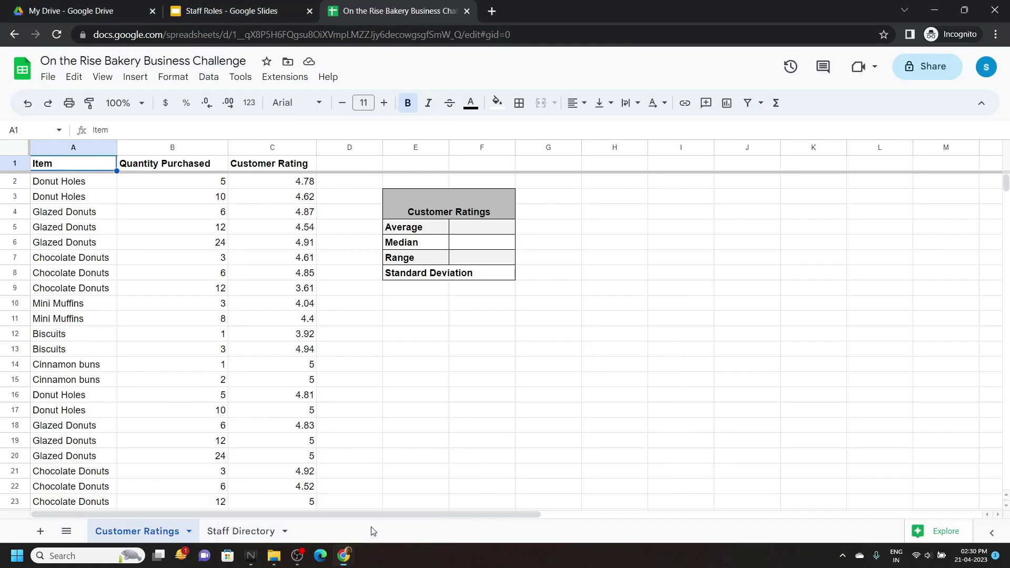
{"action": "left_click", "coordinate": [485, 230]}
{"action": "key", "text": "ctrl+v"}
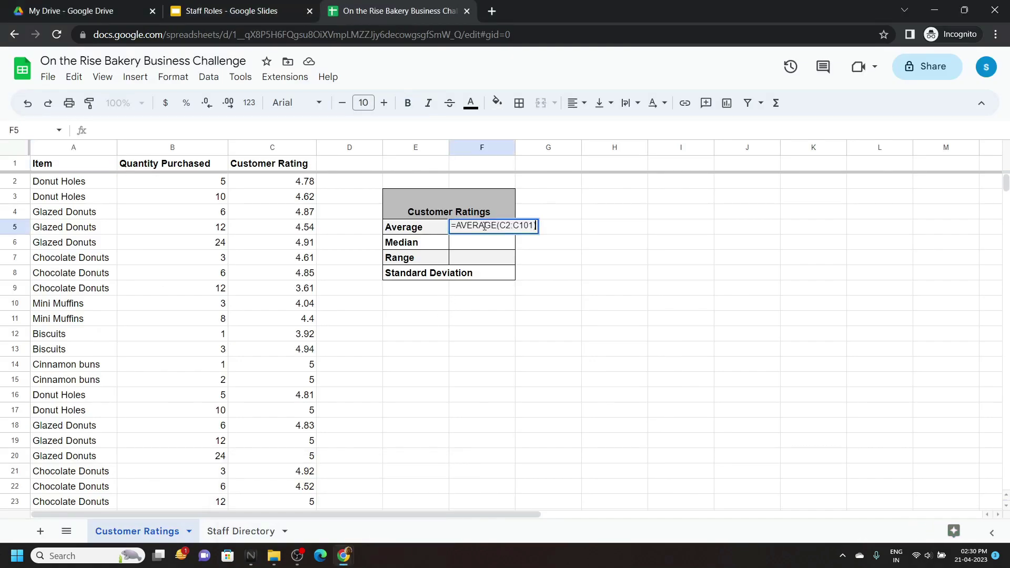
{"action": "mouse_move", "coordinate": [343, 556]}
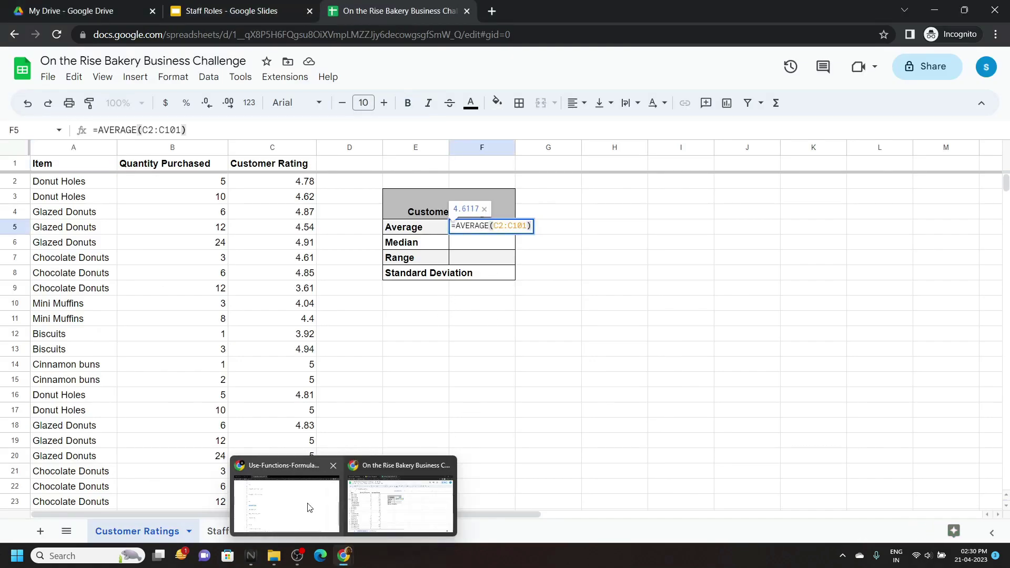
{"action": "left_click", "coordinate": [304, 502]}
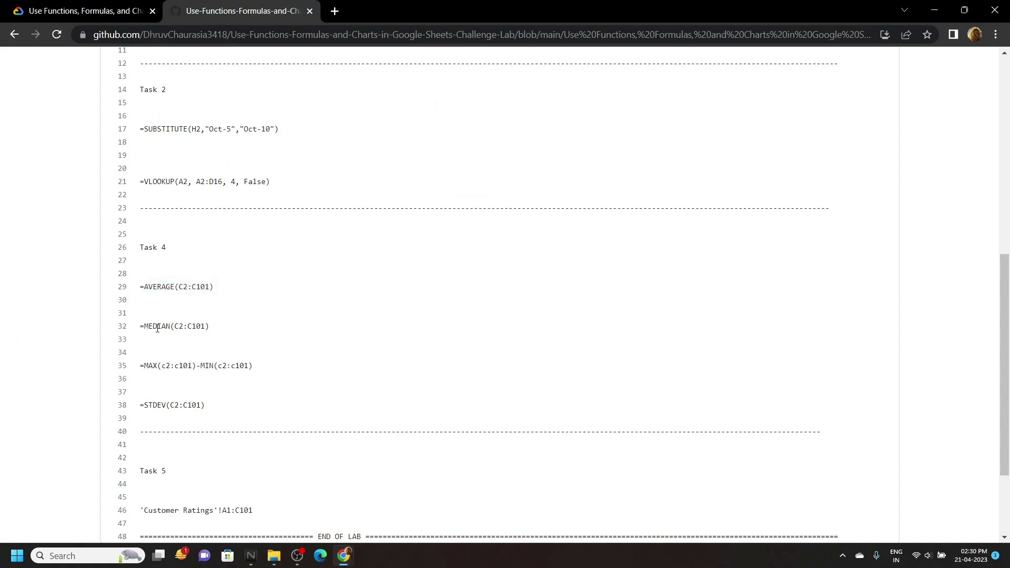
{"action": "left_click_drag", "start_coordinate": [142, 330], "coordinate": [221, 332]}
{"action": "key", "text": "ctrl+c"}
{"action": "mouse_move", "coordinate": [344, 556]}
{"action": "left_click", "coordinate": [363, 532]}
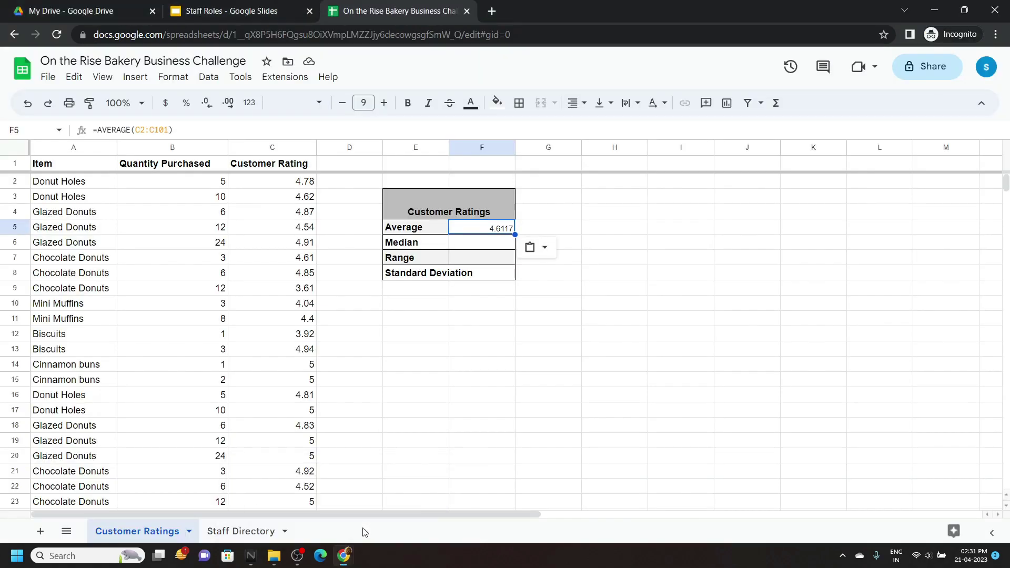
{"action": "left_click", "coordinate": [488, 246]}
{"action": "key", "text": "ctrl+v"}
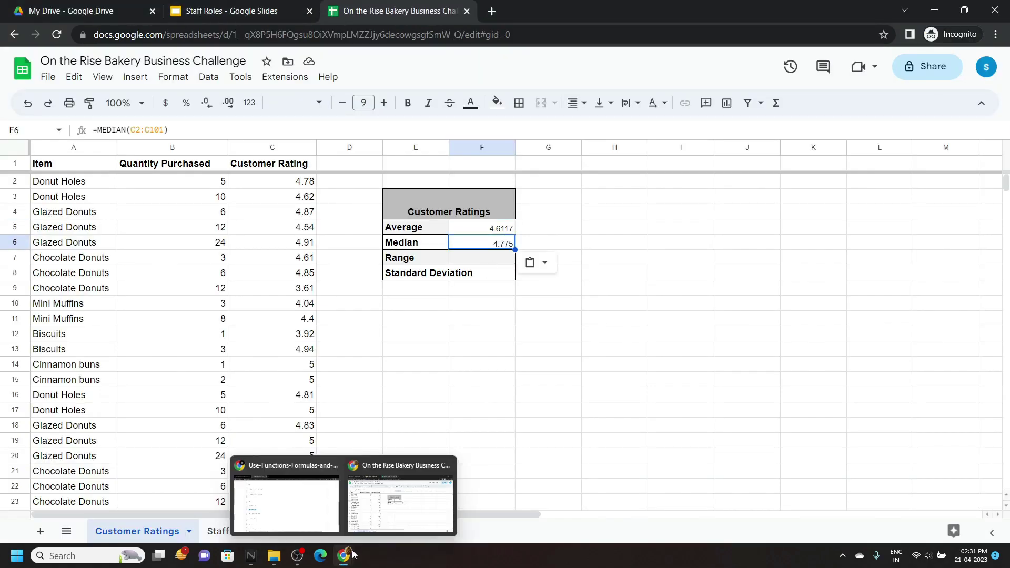
Enter the range =MAX(C2:C101)-MIN(C2:C101) in F7 and =STDEV(C2:C101) in F8
{"action": "left_click", "coordinate": [298, 513]}
{"action": "triple_click", "coordinate": [194, 363]}
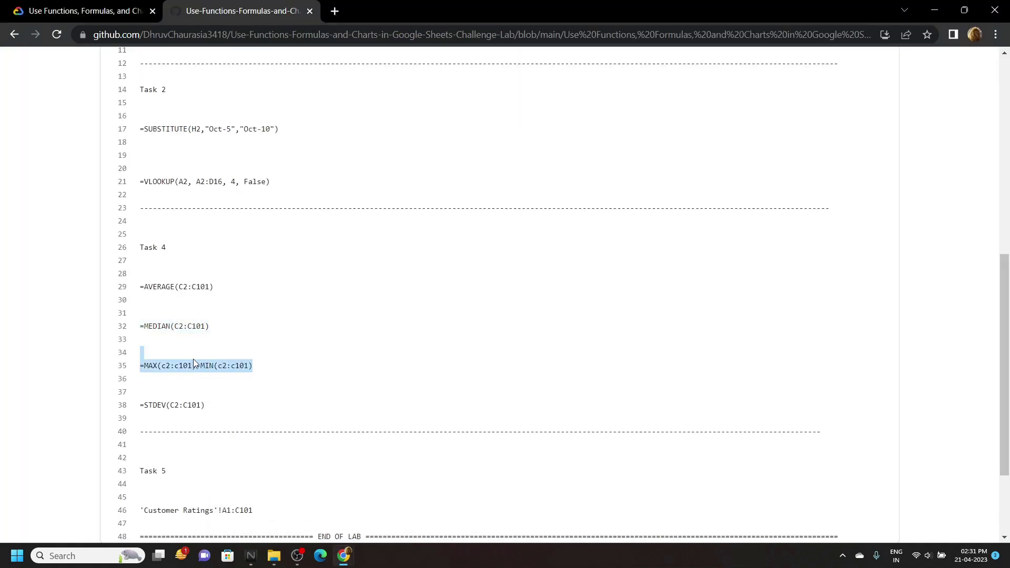
{"action": "left_click_drag", "start_coordinate": [151, 363], "coordinate": [139, 367]}
{"action": "key", "text": "alt+Tab"}
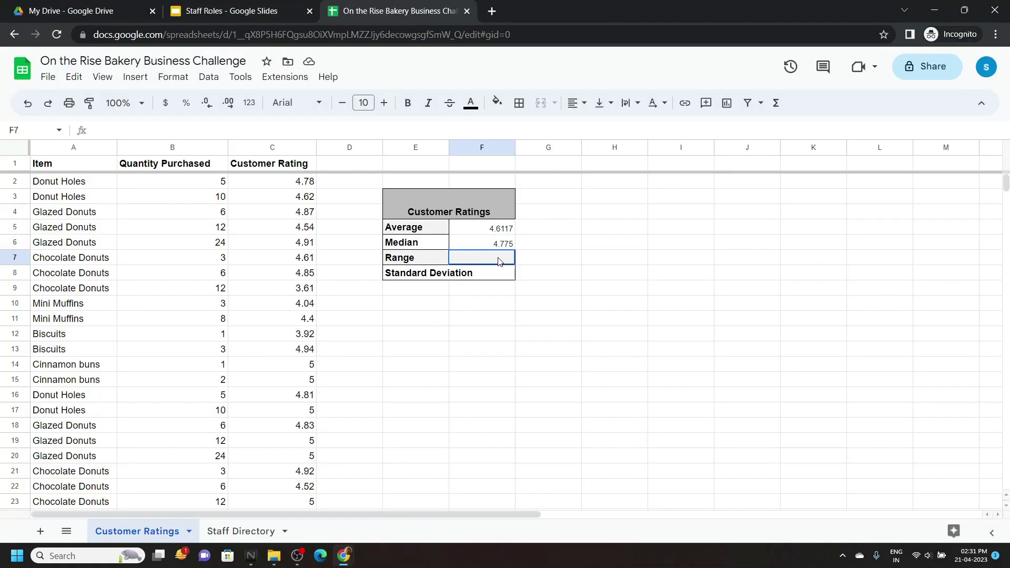
{"action": "type", "text": "=MAX(C2:C101)-MIN(C2:C101)"}
{"action": "key", "text": "alt+Tab"}
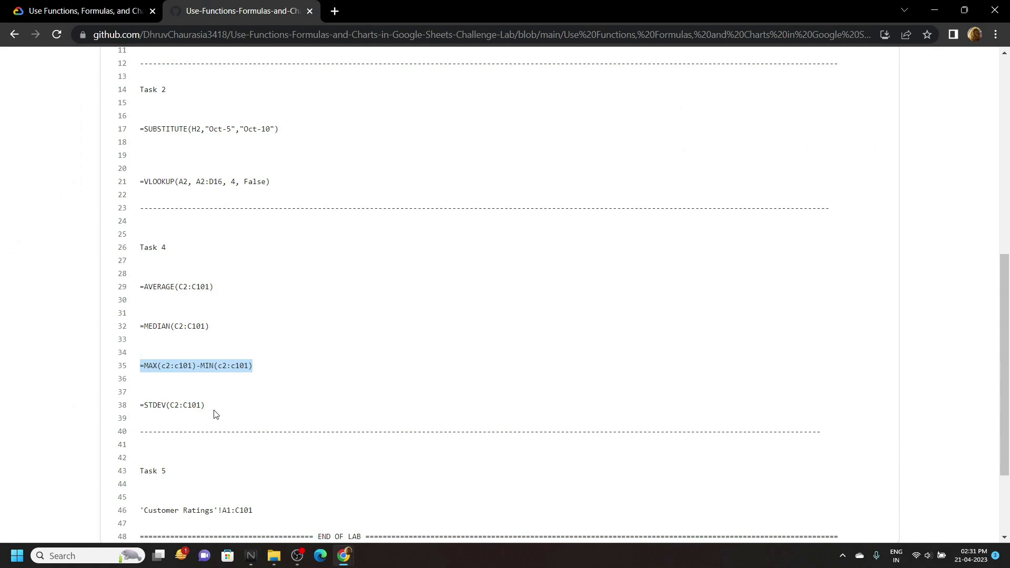
{"action": "left_click_drag", "start_coordinate": [214, 415], "coordinate": [136, 414]}
{"action": "key", "text": "ctrl+c"}
{"action": "key", "text": "alt+Tab"}
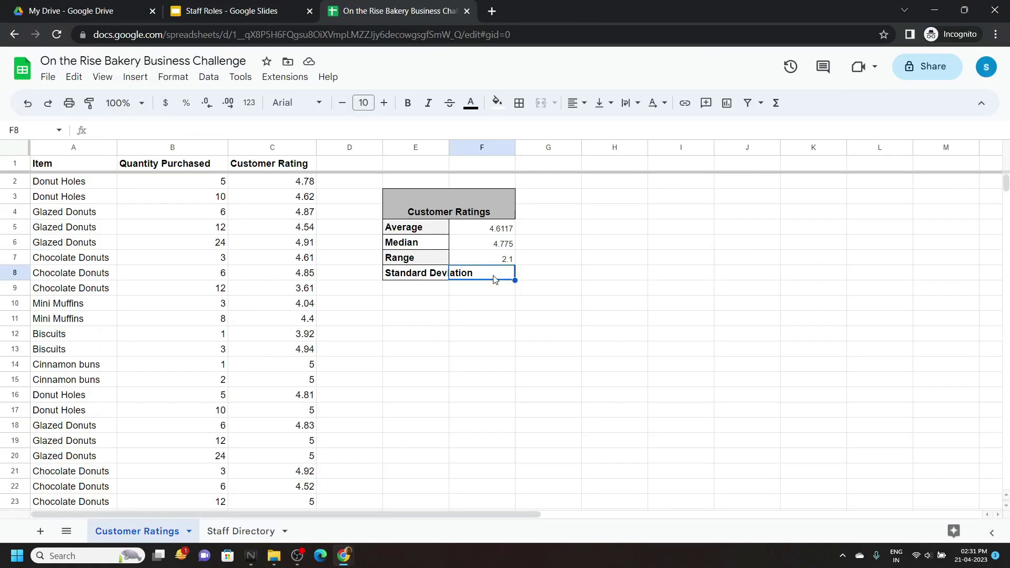
{"action": "key", "text": "ctrl+v"}
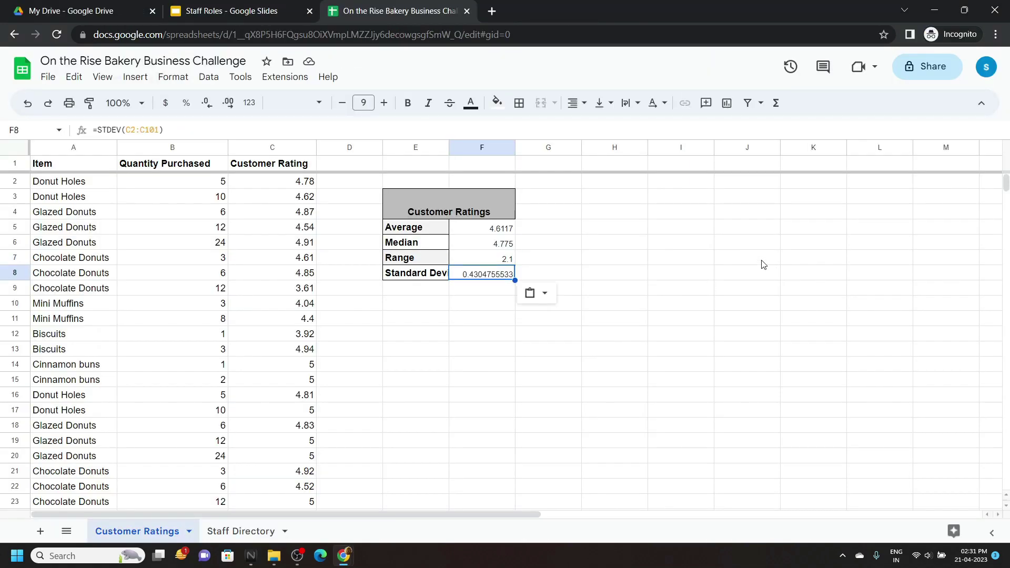
{"action": "left_click", "coordinate": [745, 258]}
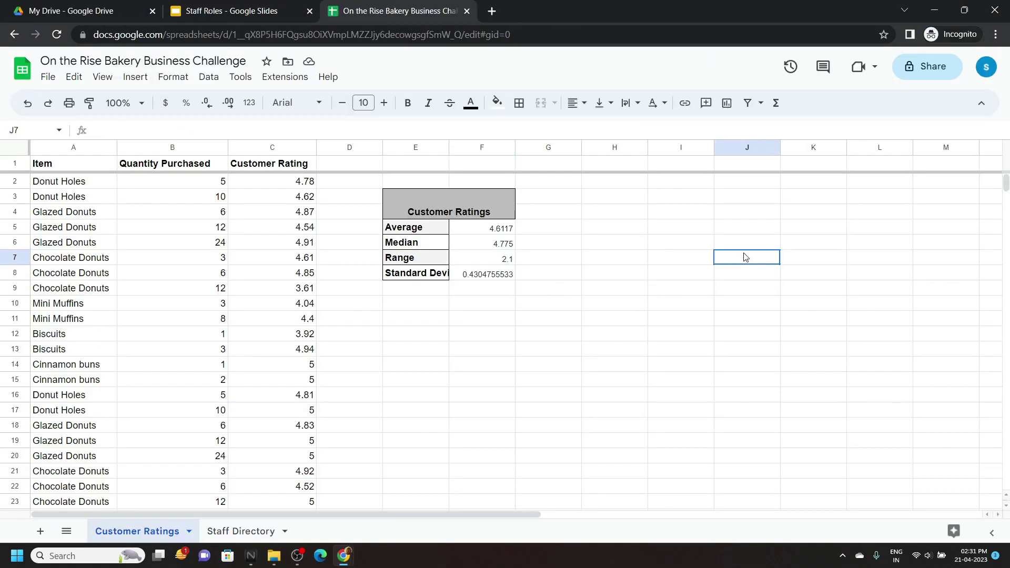
Build Pivot Table 1 on a new sheet from 'Customer Ratings'!A1:C101
{"action": "left_click", "coordinate": [135, 77]}
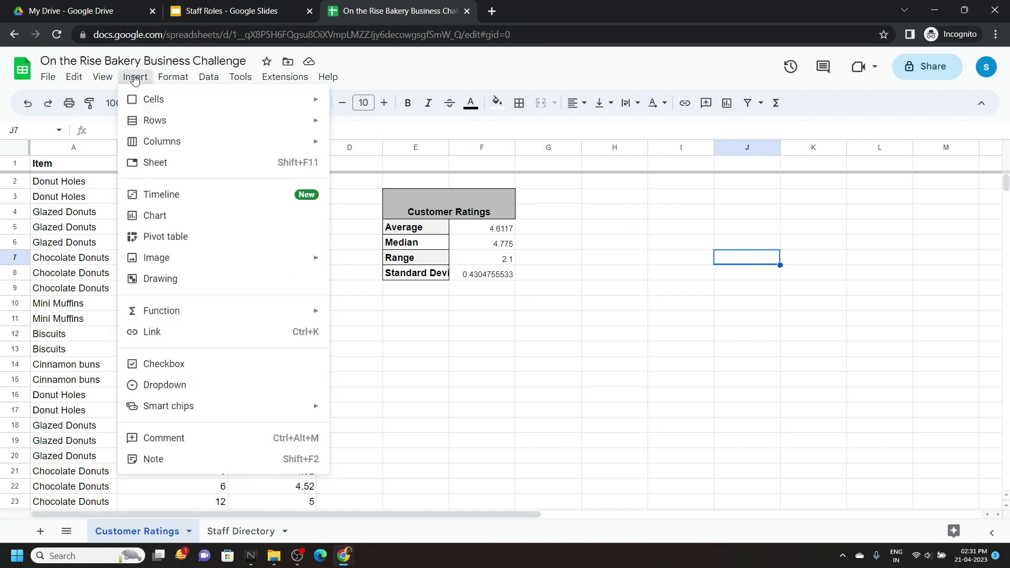
{"action": "left_click", "coordinate": [206, 241]}
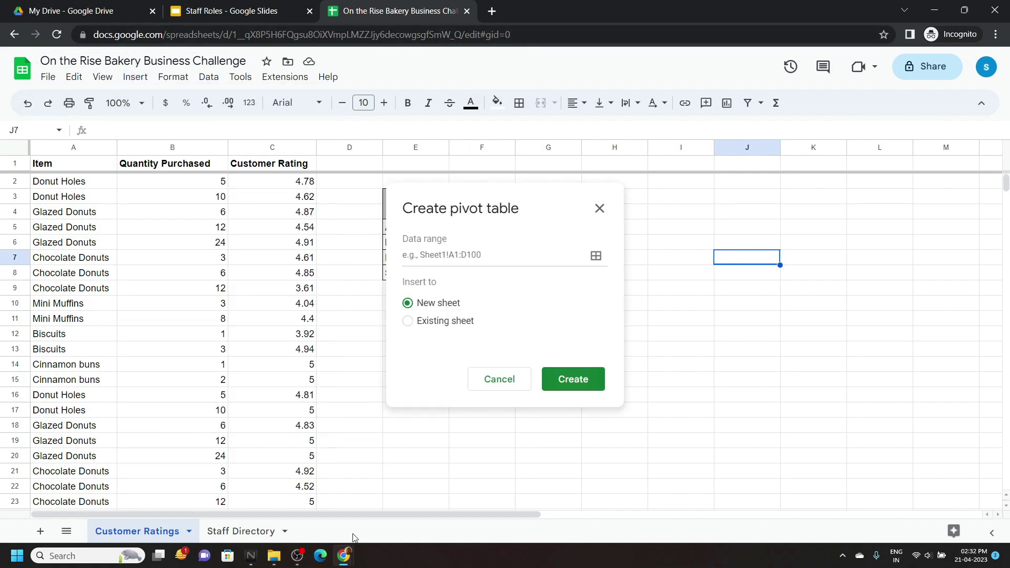
{"action": "mouse_move", "coordinate": [344, 556]}
{"action": "left_click", "coordinate": [297, 528]}
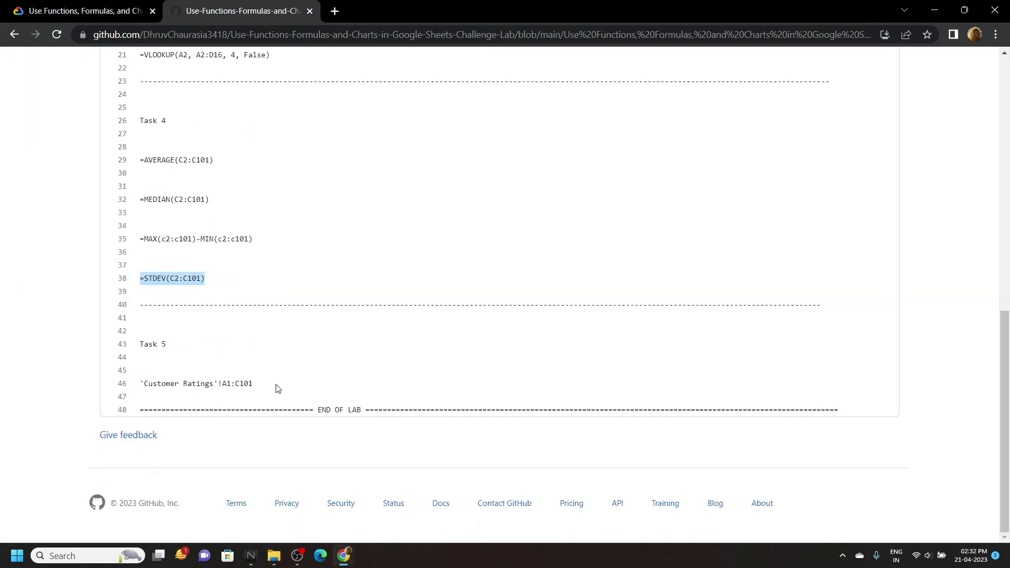
{"action": "left_click_drag", "start_coordinate": [258, 386], "coordinate": [142, 387]}
{"action": "key", "text": "ctrl+c"}
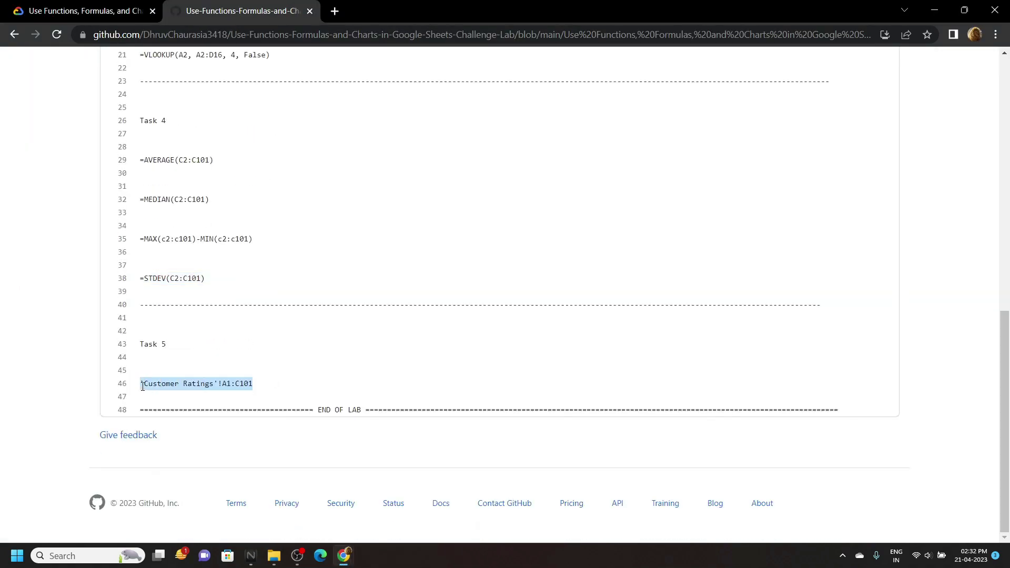
{"action": "key", "text": "alt+Tab"}
{"action": "key", "text": "ctrl+v"}
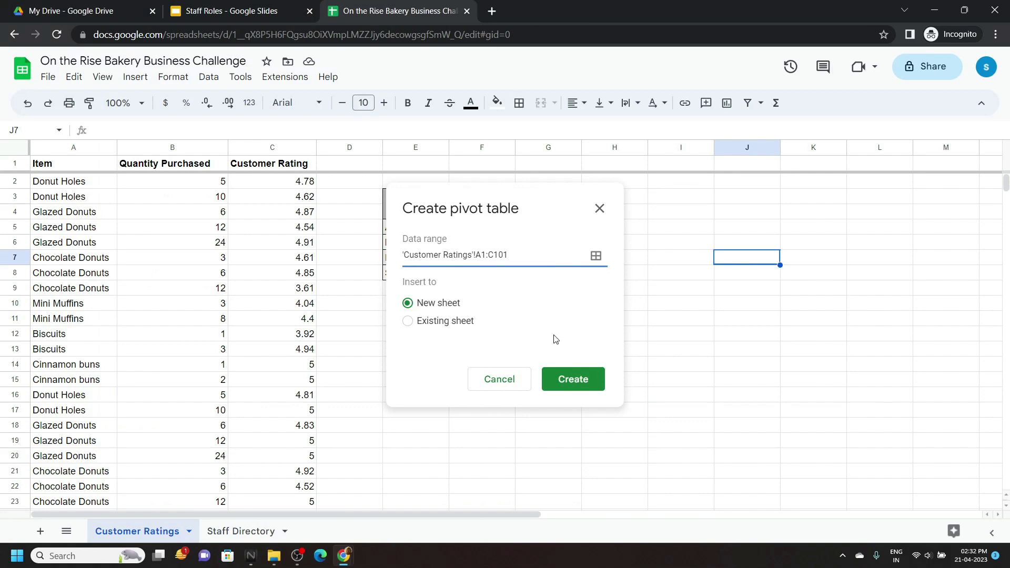
{"action": "left_click", "coordinate": [576, 380]}
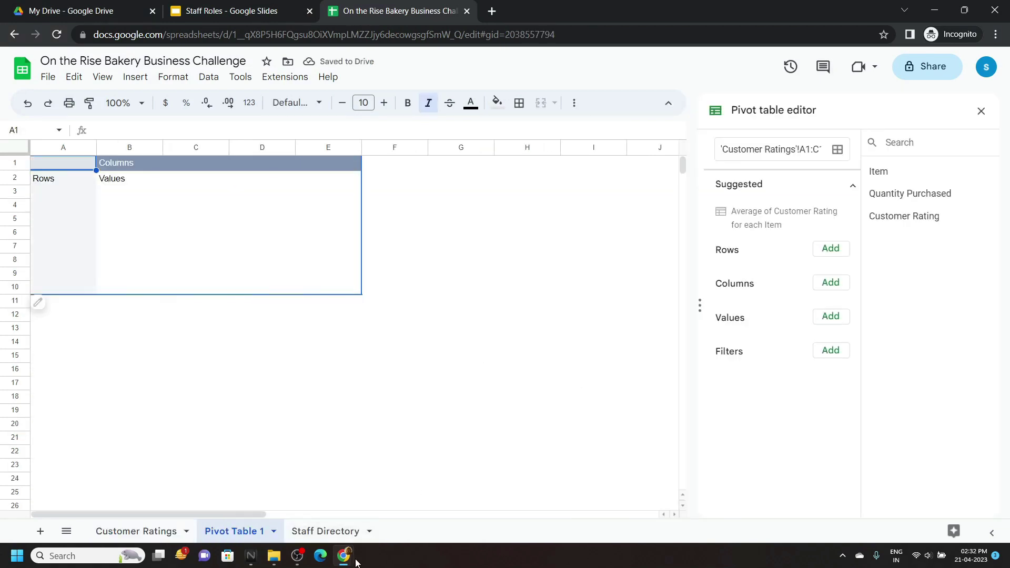
Bring the Cloud Skills Boost lab tab forward at the Task 3 chart instructions
{"action": "left_click", "coordinate": [308, 509]}
{"action": "left_click", "coordinate": [84, 10]}
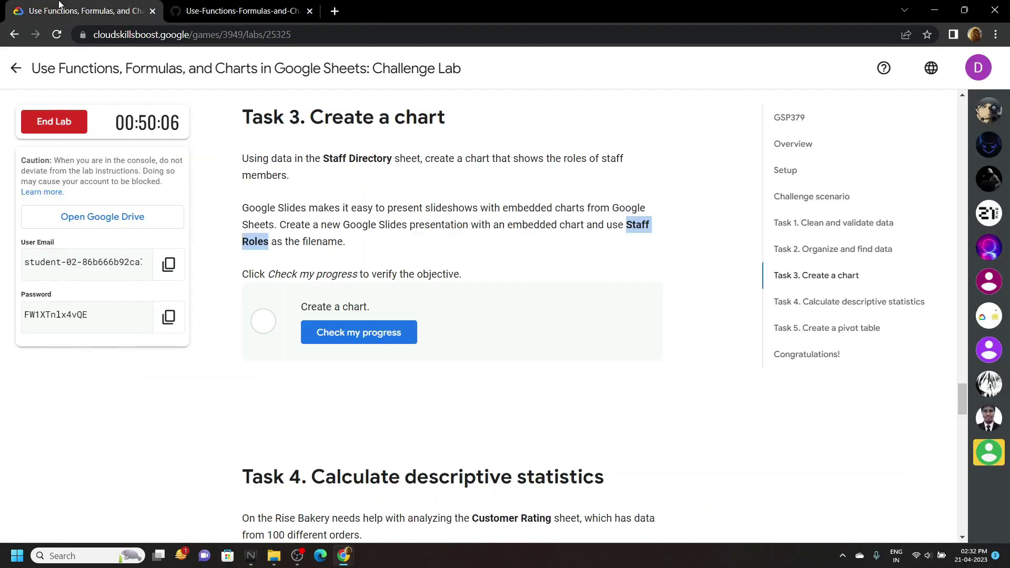